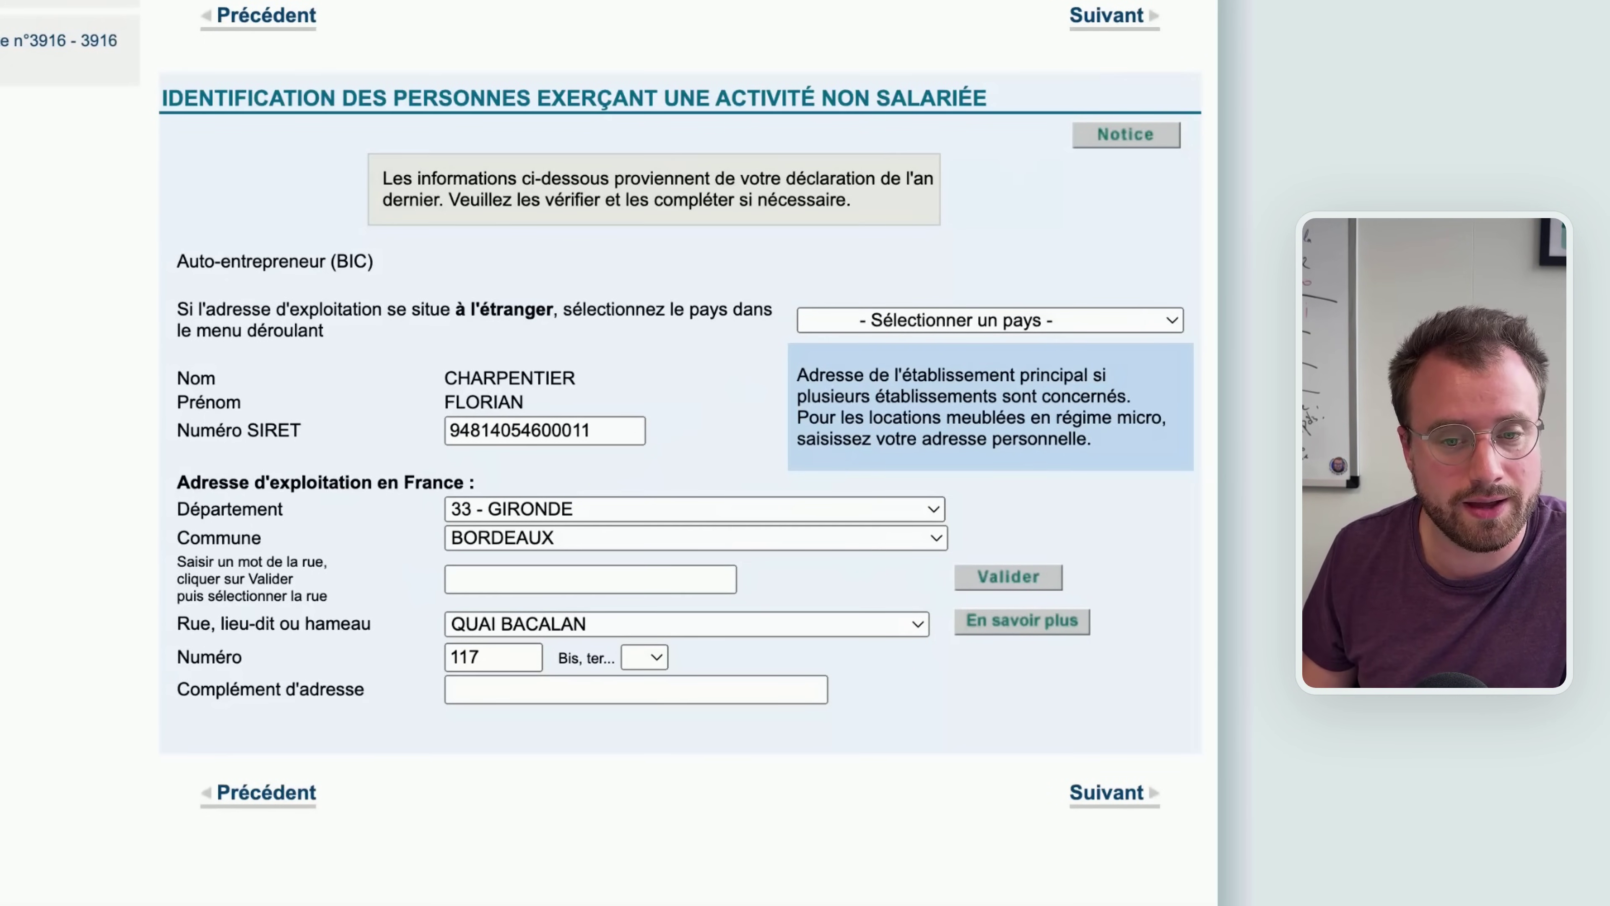
Advance through the BIC and then BNC identification pages to the Divers lines 8UT–8TF
left_click(1115, 19)
double_click(358, 260)
left_click(335, 261)
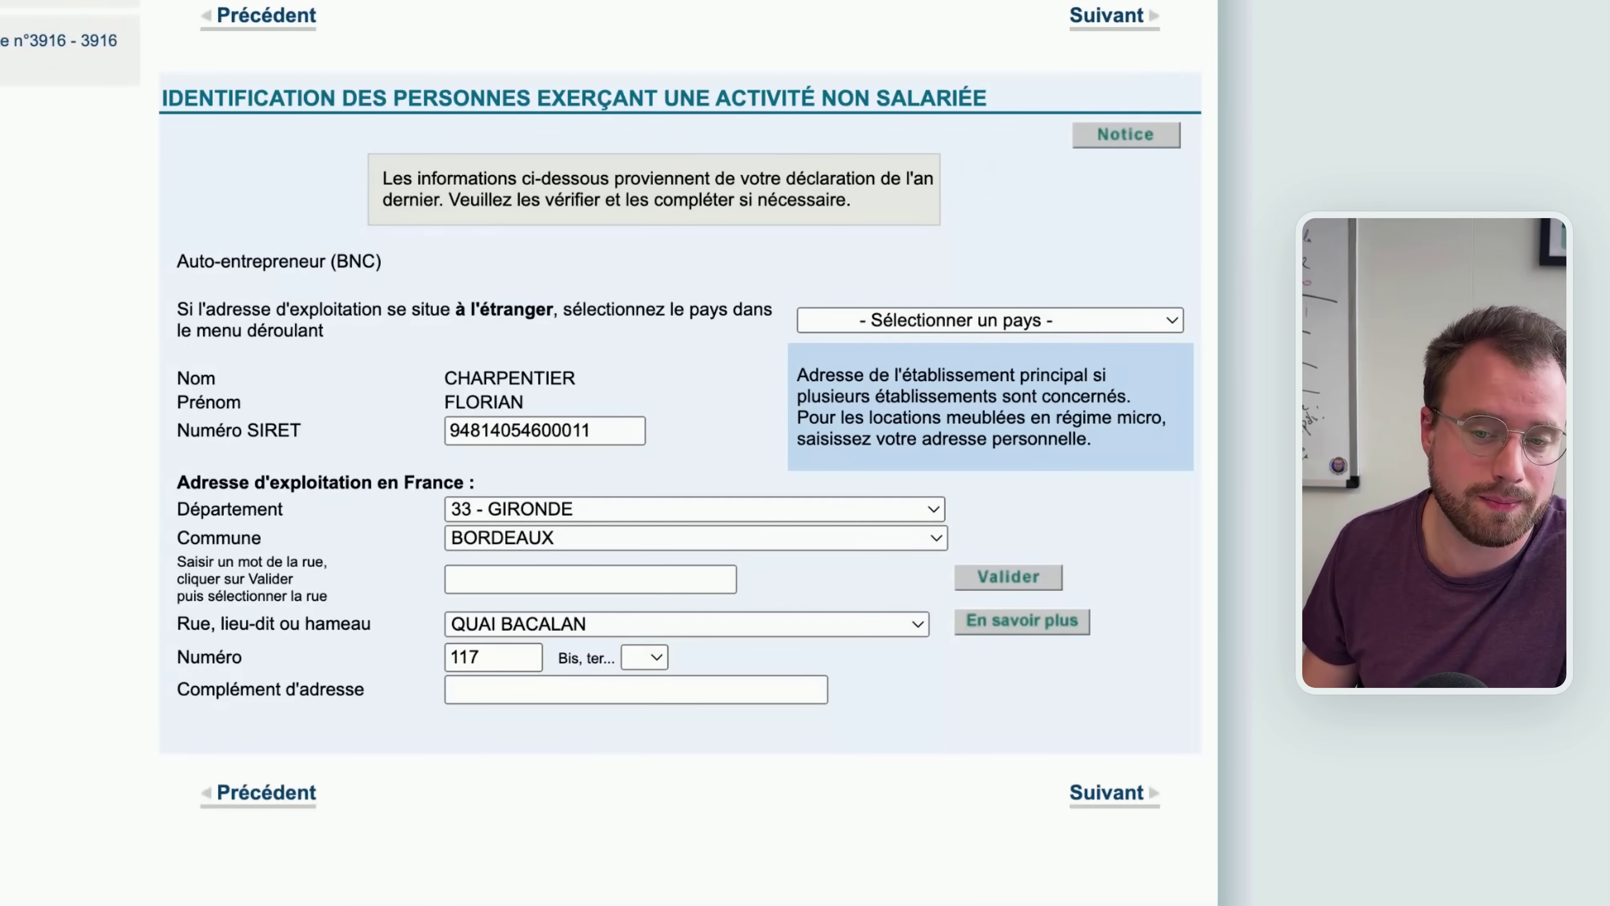
left_click(1096, 18)
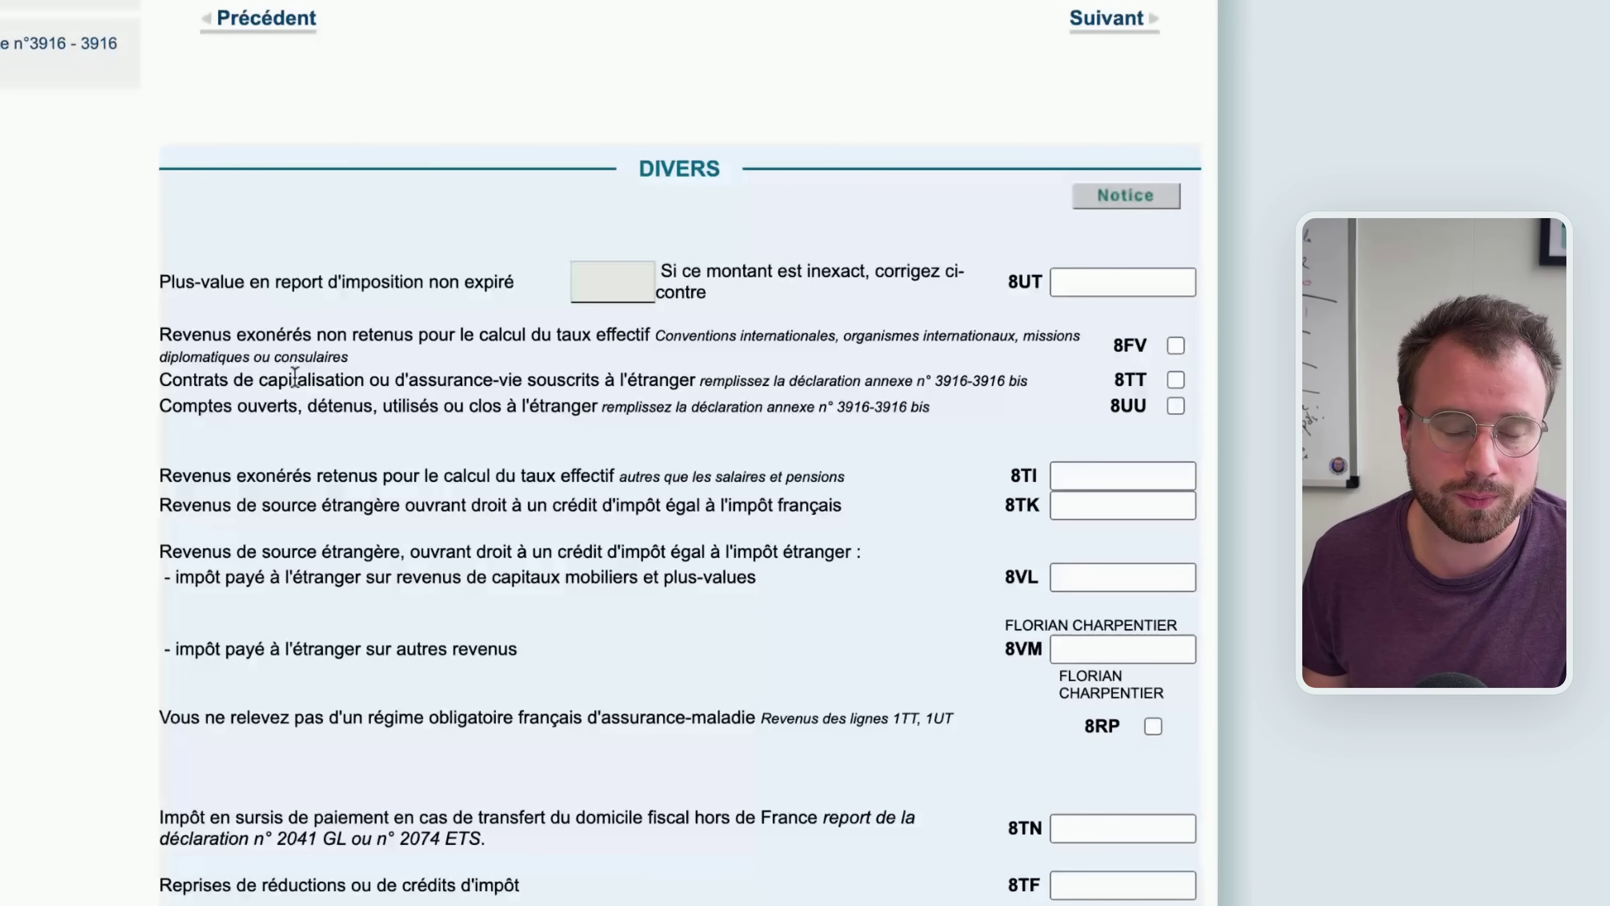
Tick box 8UU for accounts held abroad and bring up the foreign-accounts notice
scroll(304, 373, "down", 1)
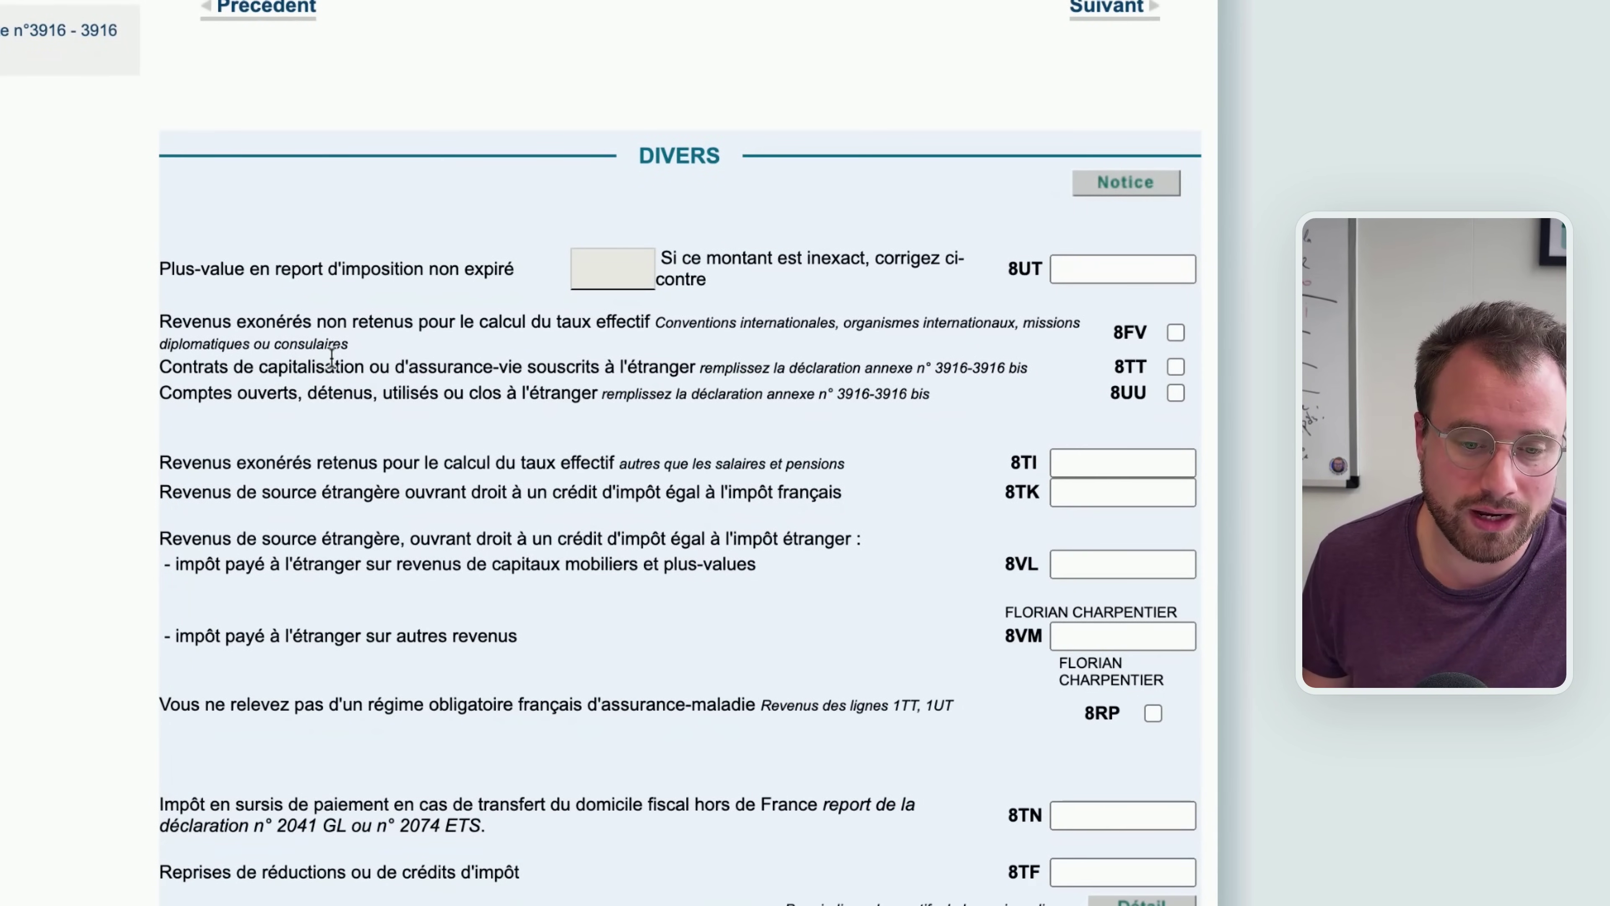
left_click(1173, 391)
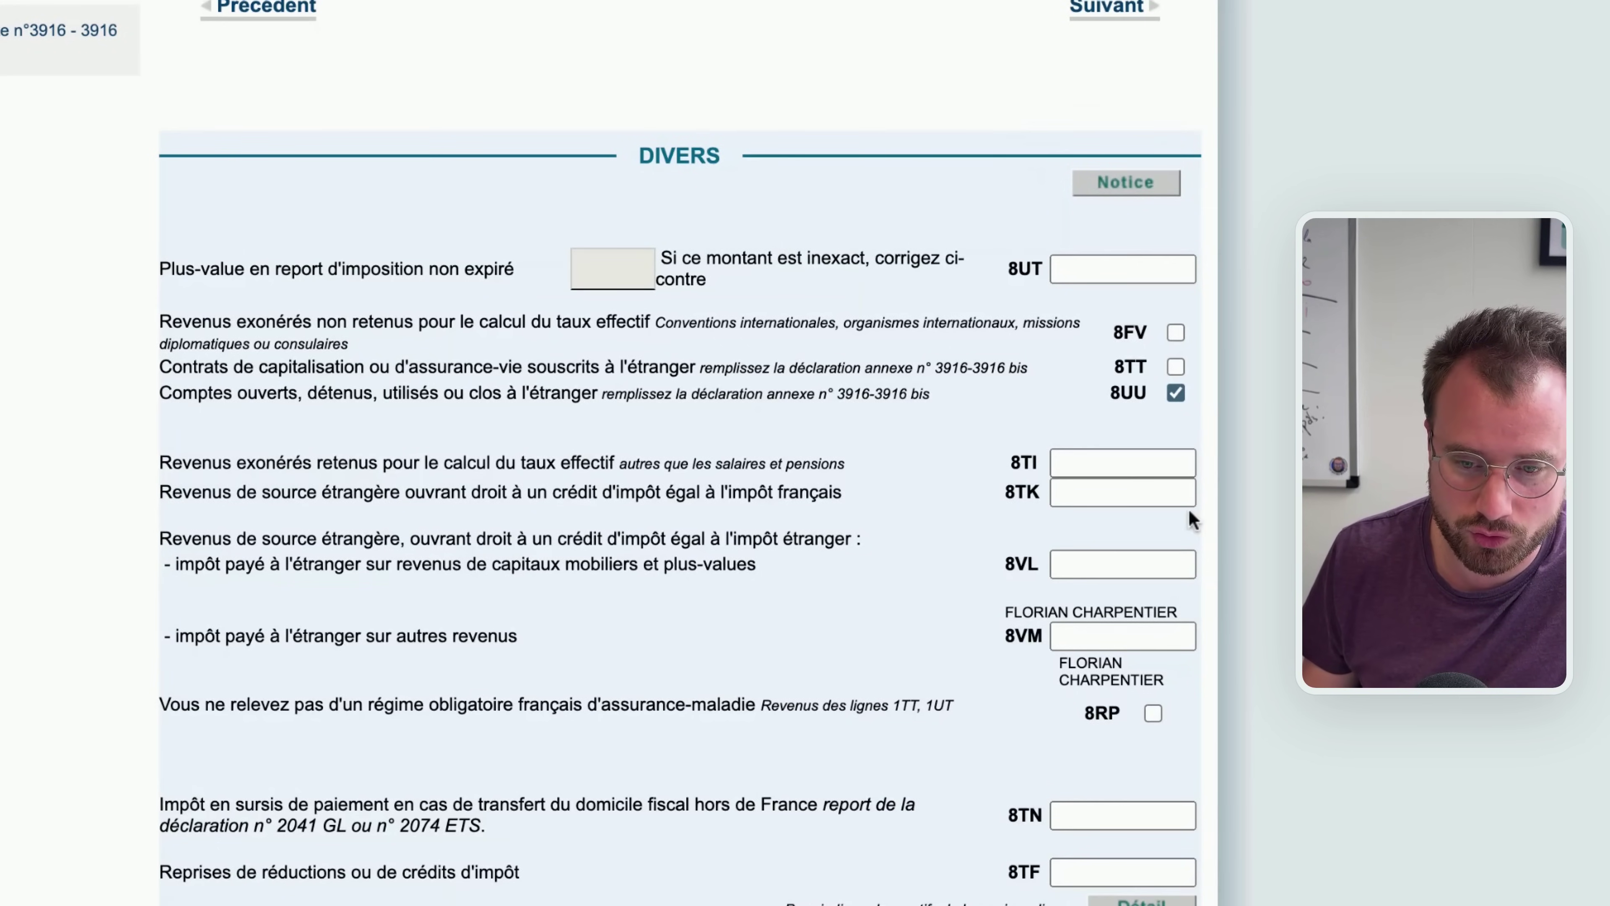
left_click(1085, 17)
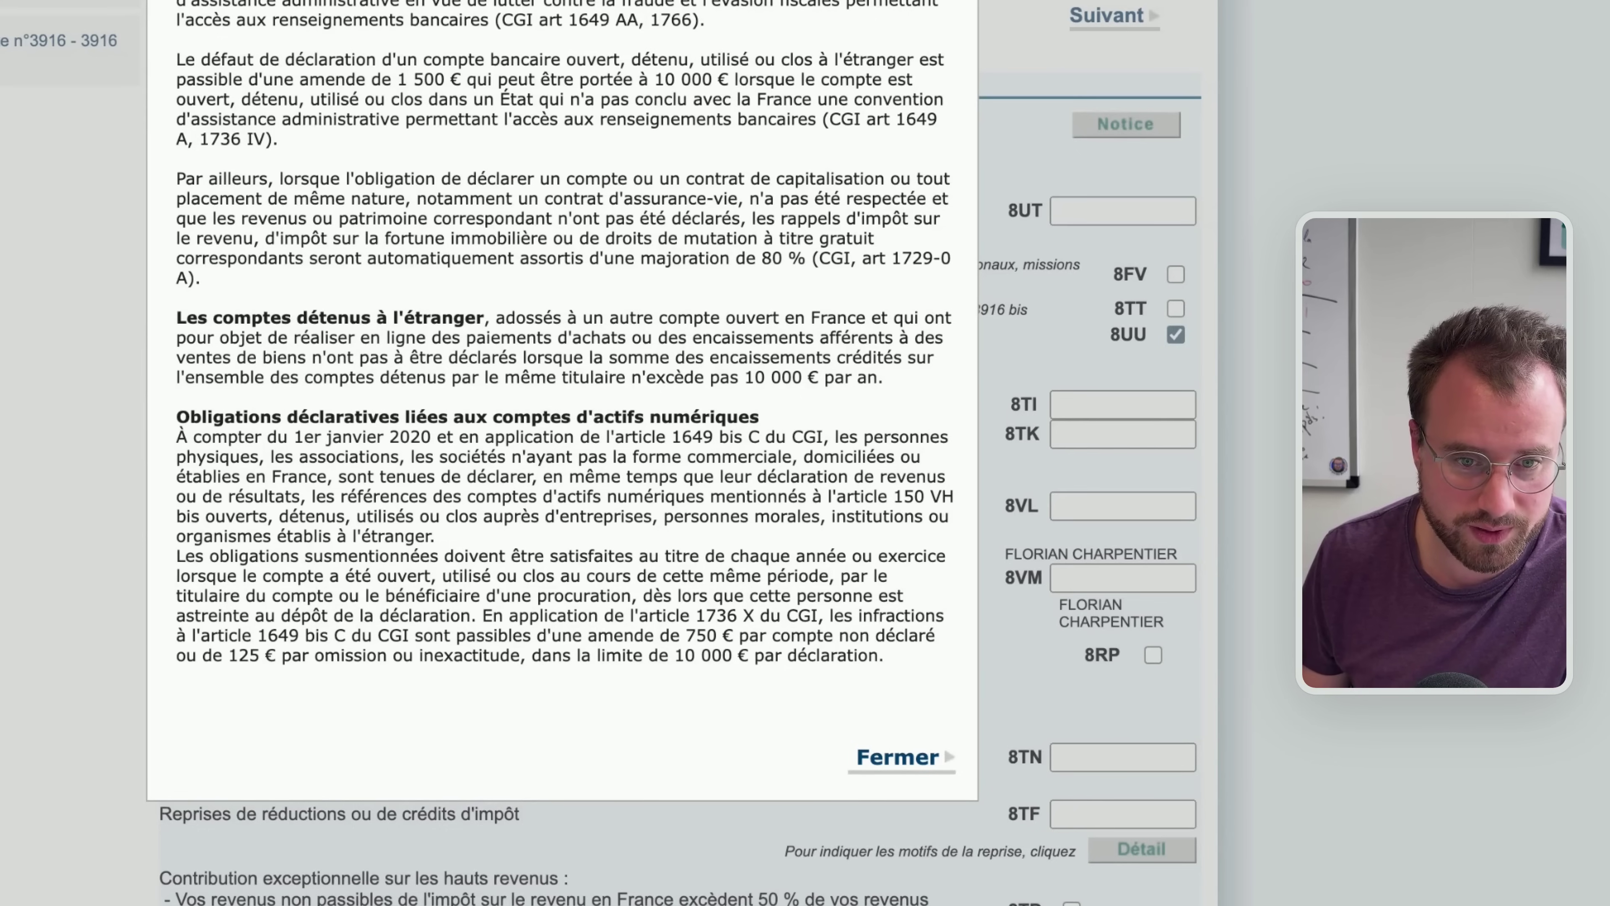
Review the notice's 1 500 € fine for undeclared accounts, then close it to return to REVENUS
left_click_drag(664, 80, 664, 1)
left_click(684, 148)
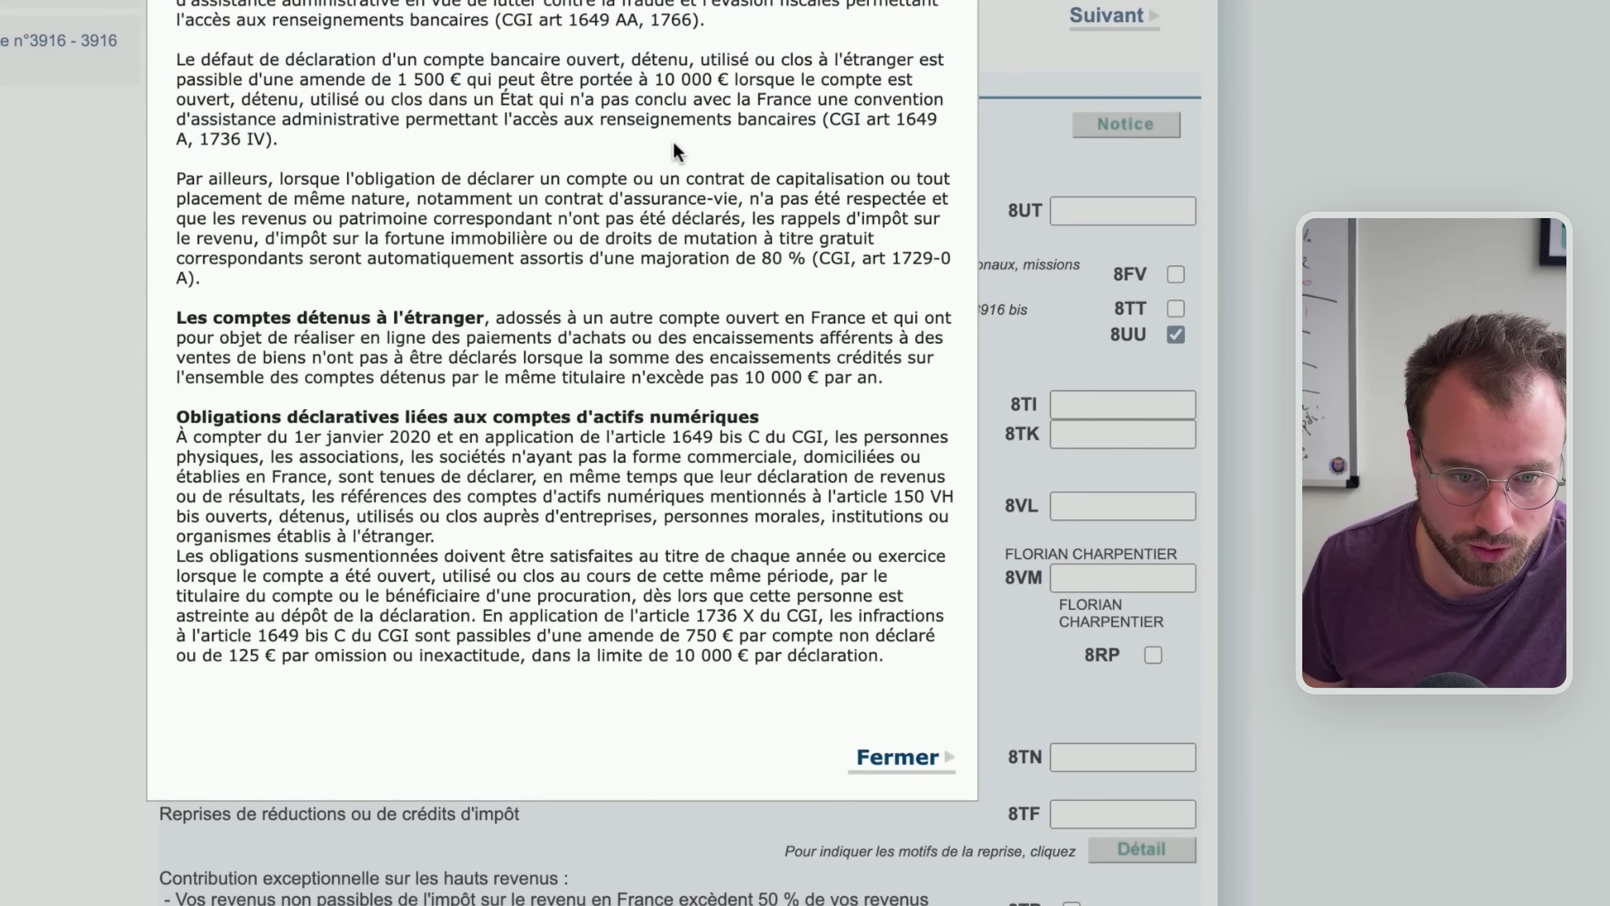
triple_click(642, 138)
left_click(458, 144)
left_click_drag(382, 79, 576, 80)
left_click(378, 74)
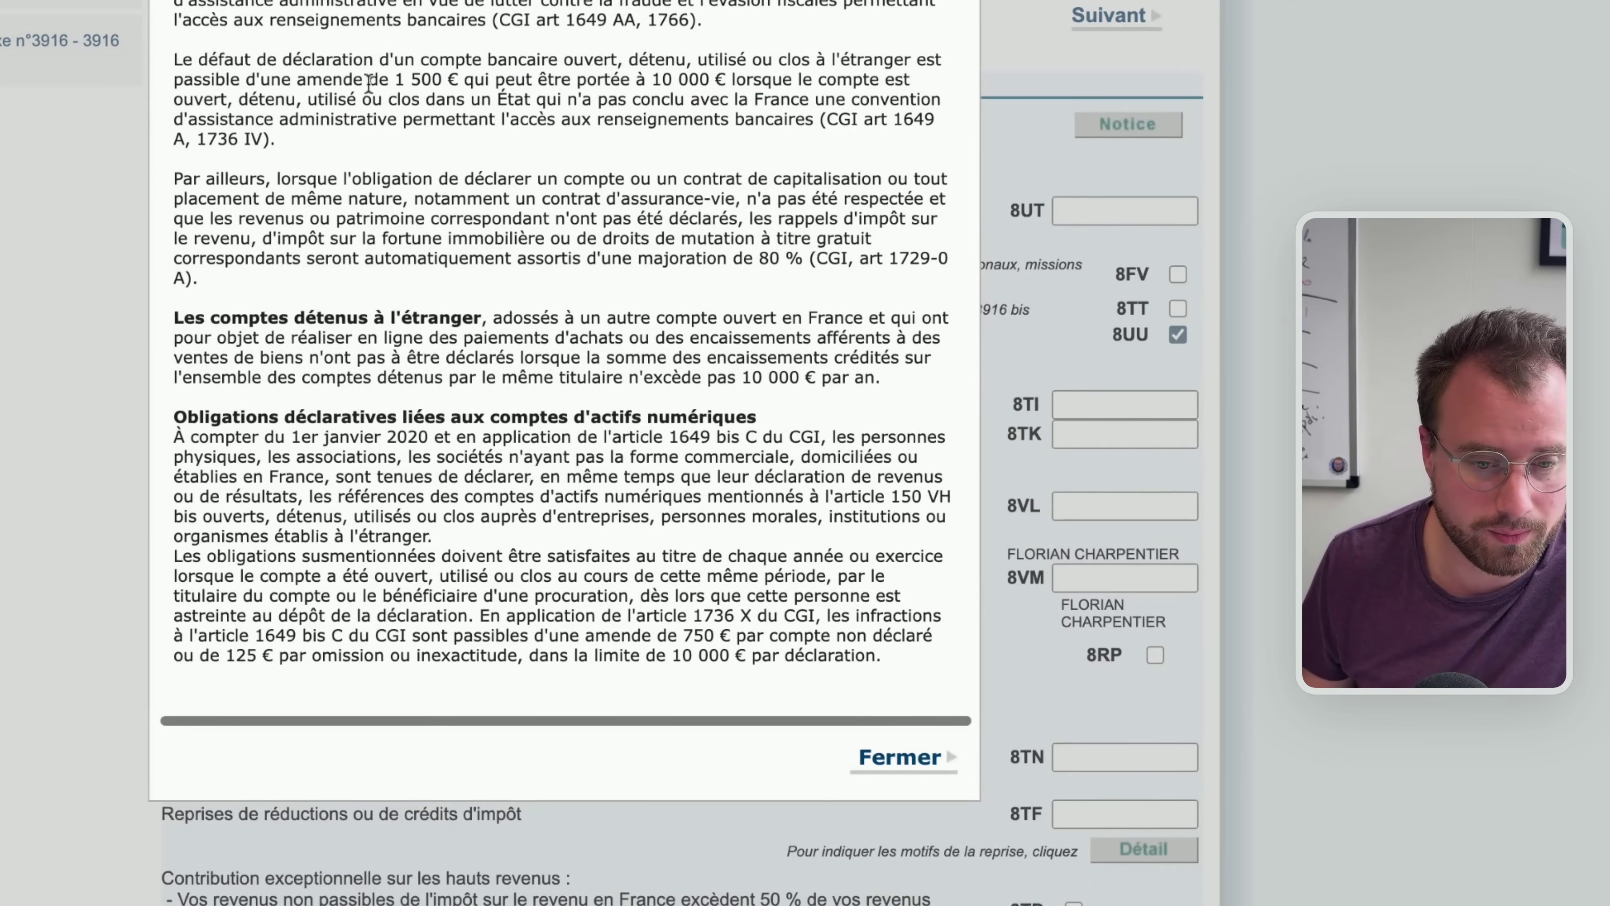
left_click(912, 757)
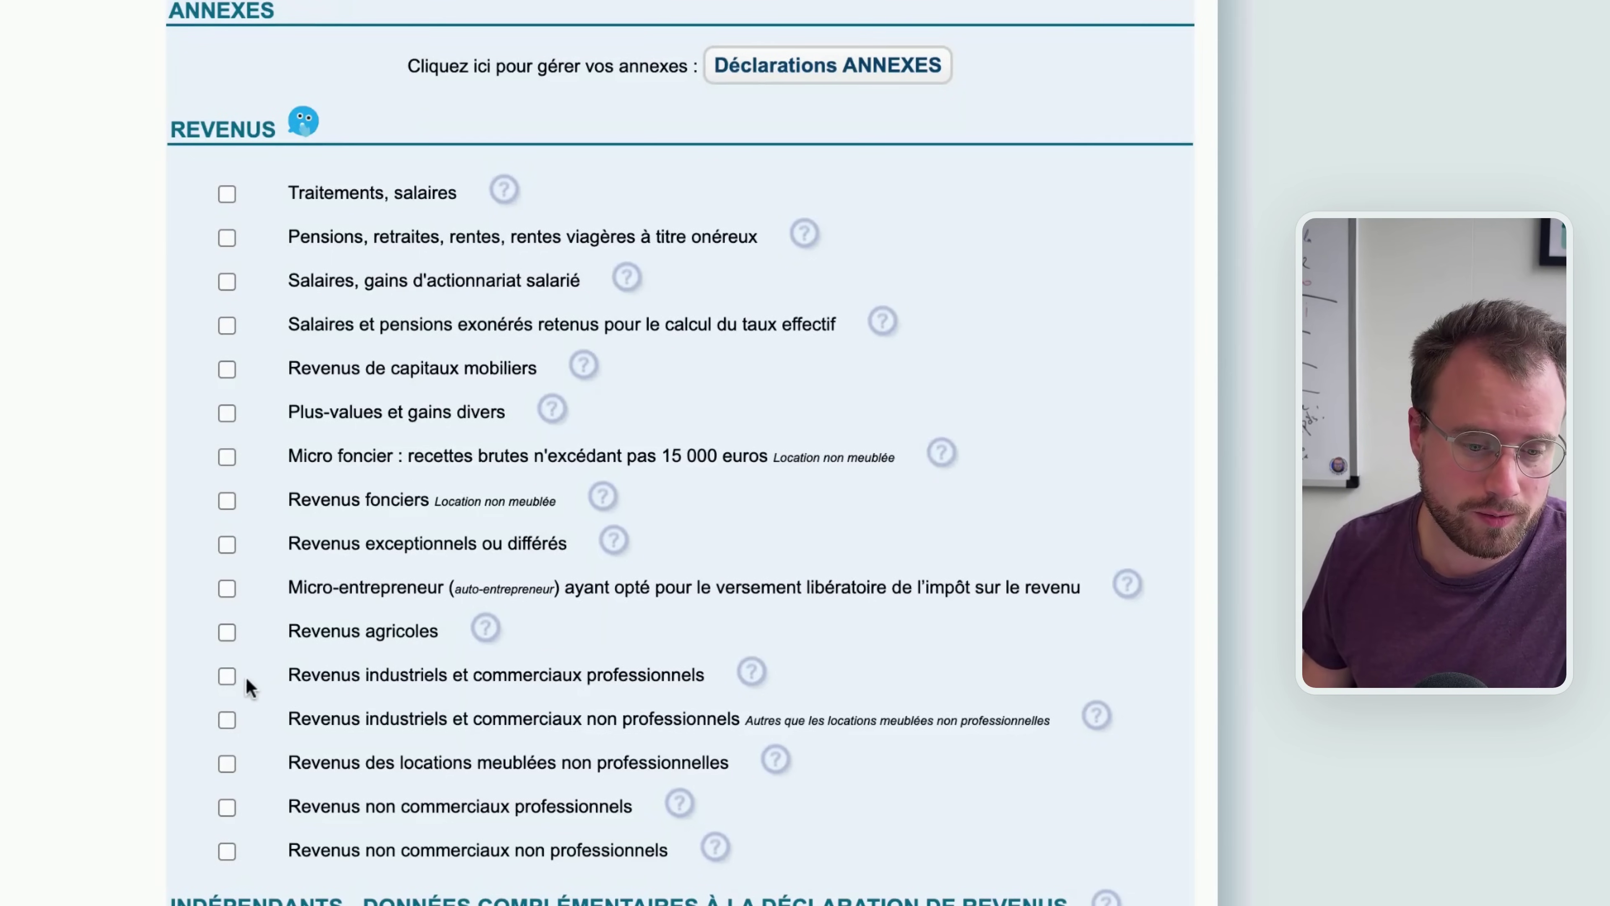
Include professional BIC and BNC income in the REVENUS checklist and continue to the BIC form
scroll(257, 679, "down", 3)
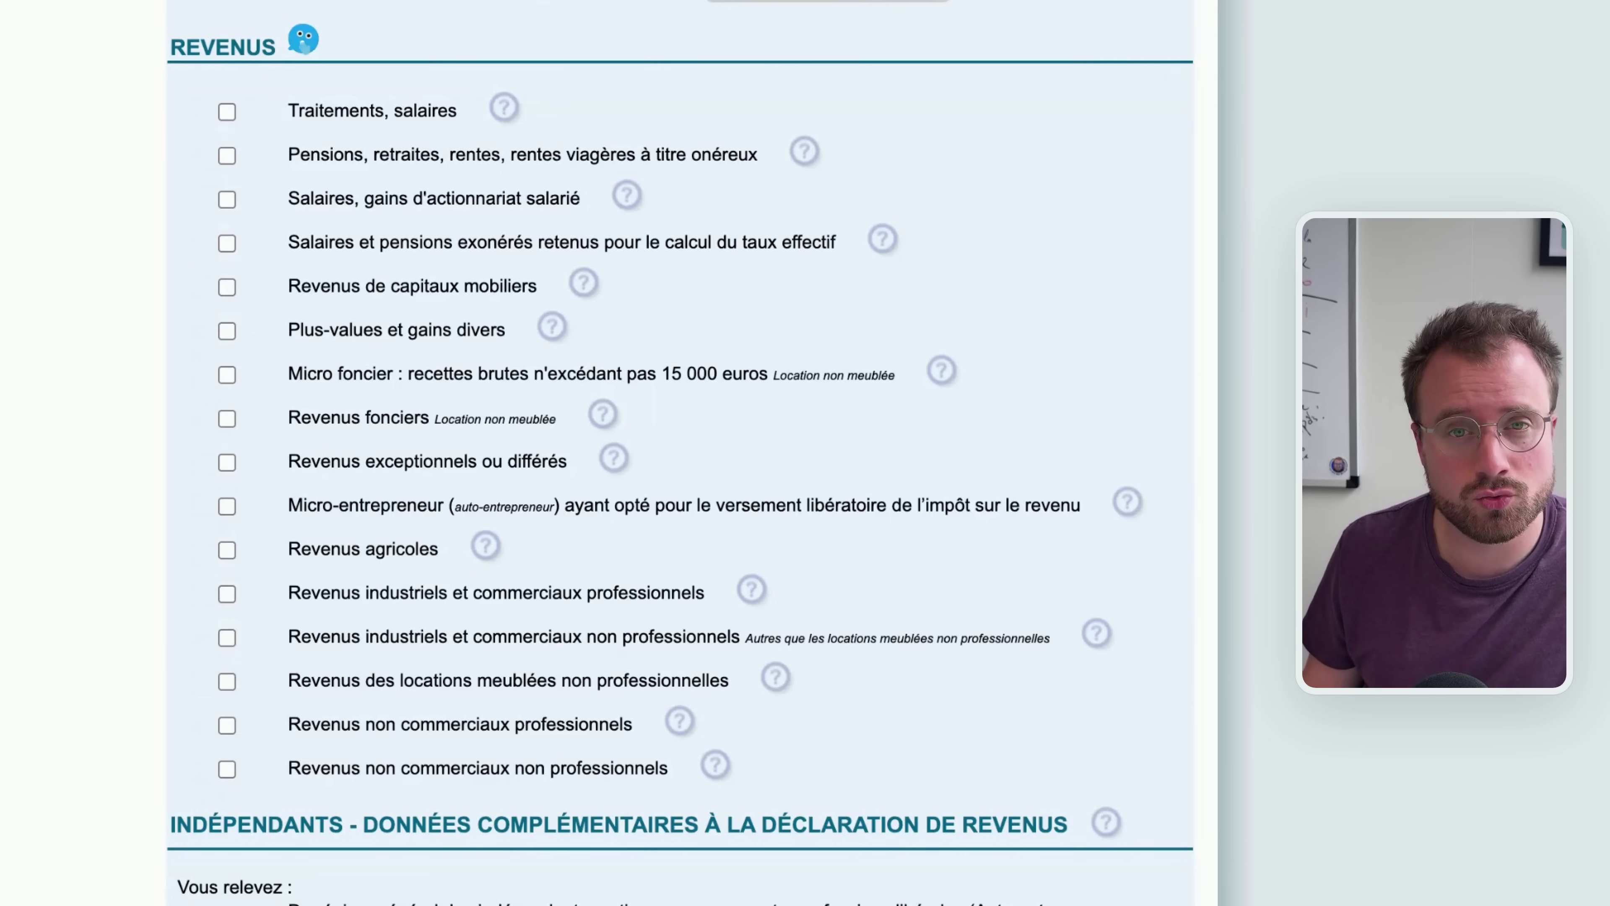
left_click(228, 593)
left_click(307, 595)
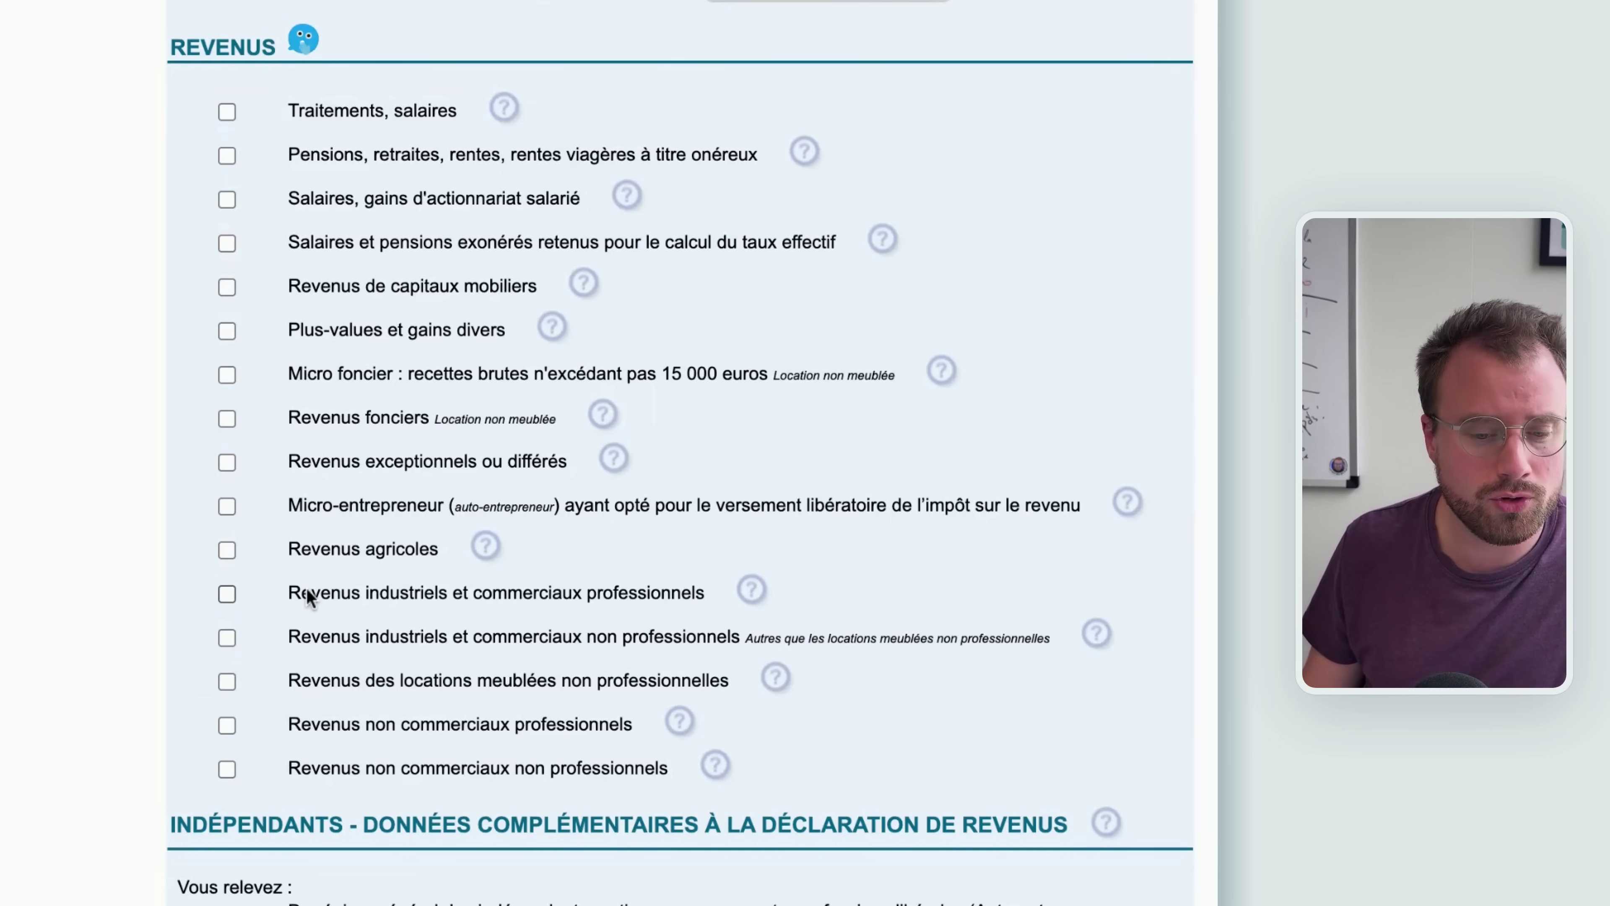
left_click(226, 594)
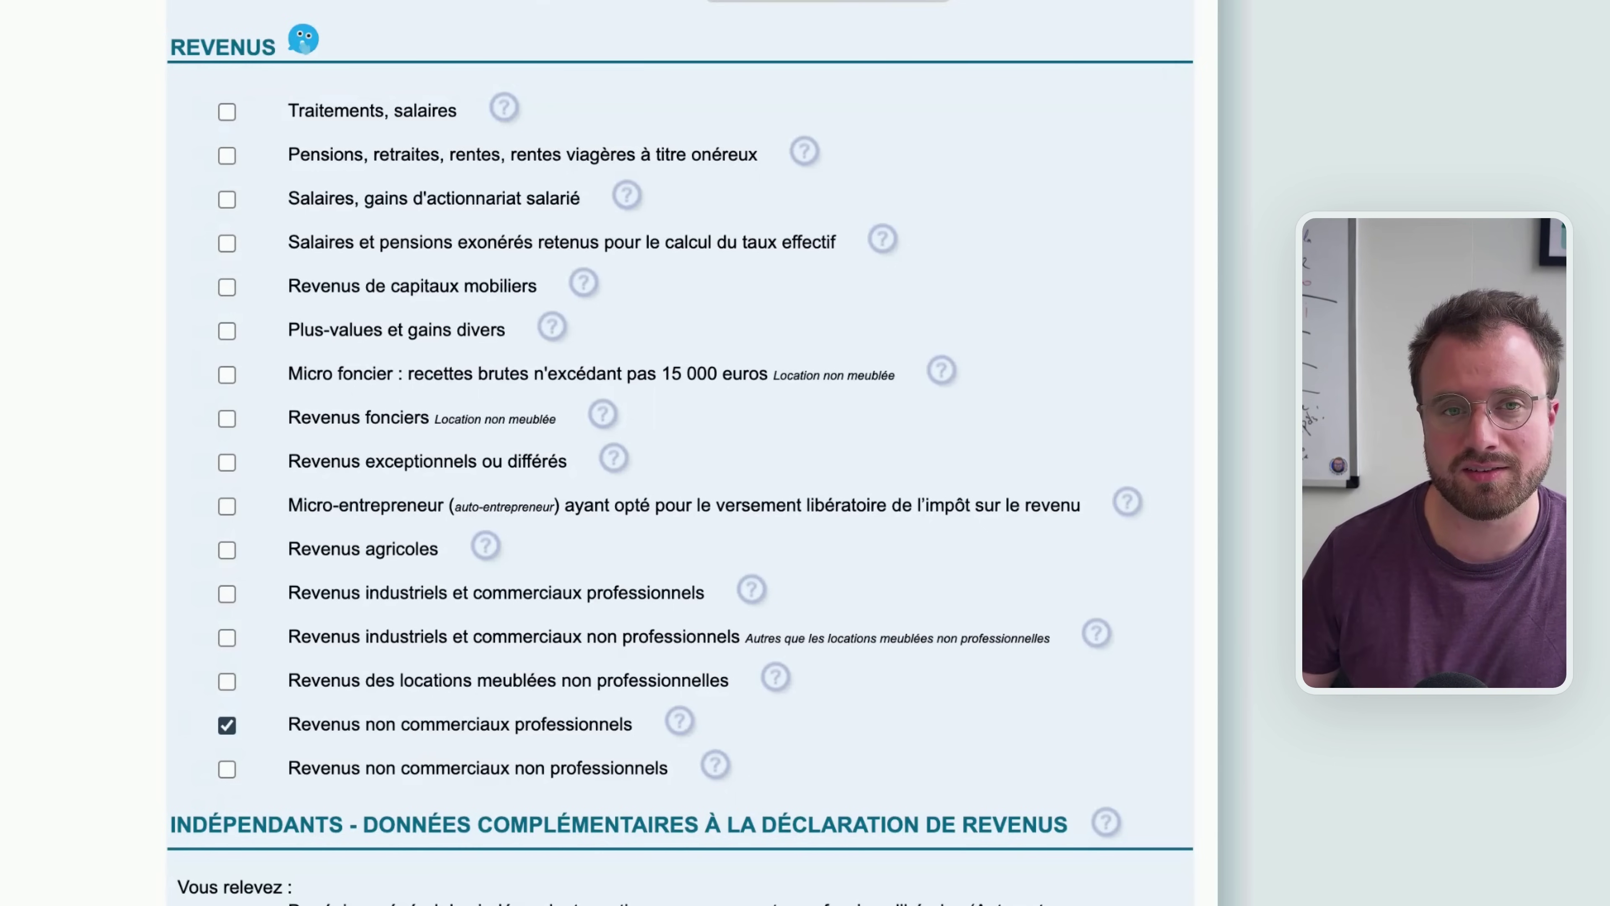
left_click(234, 594)
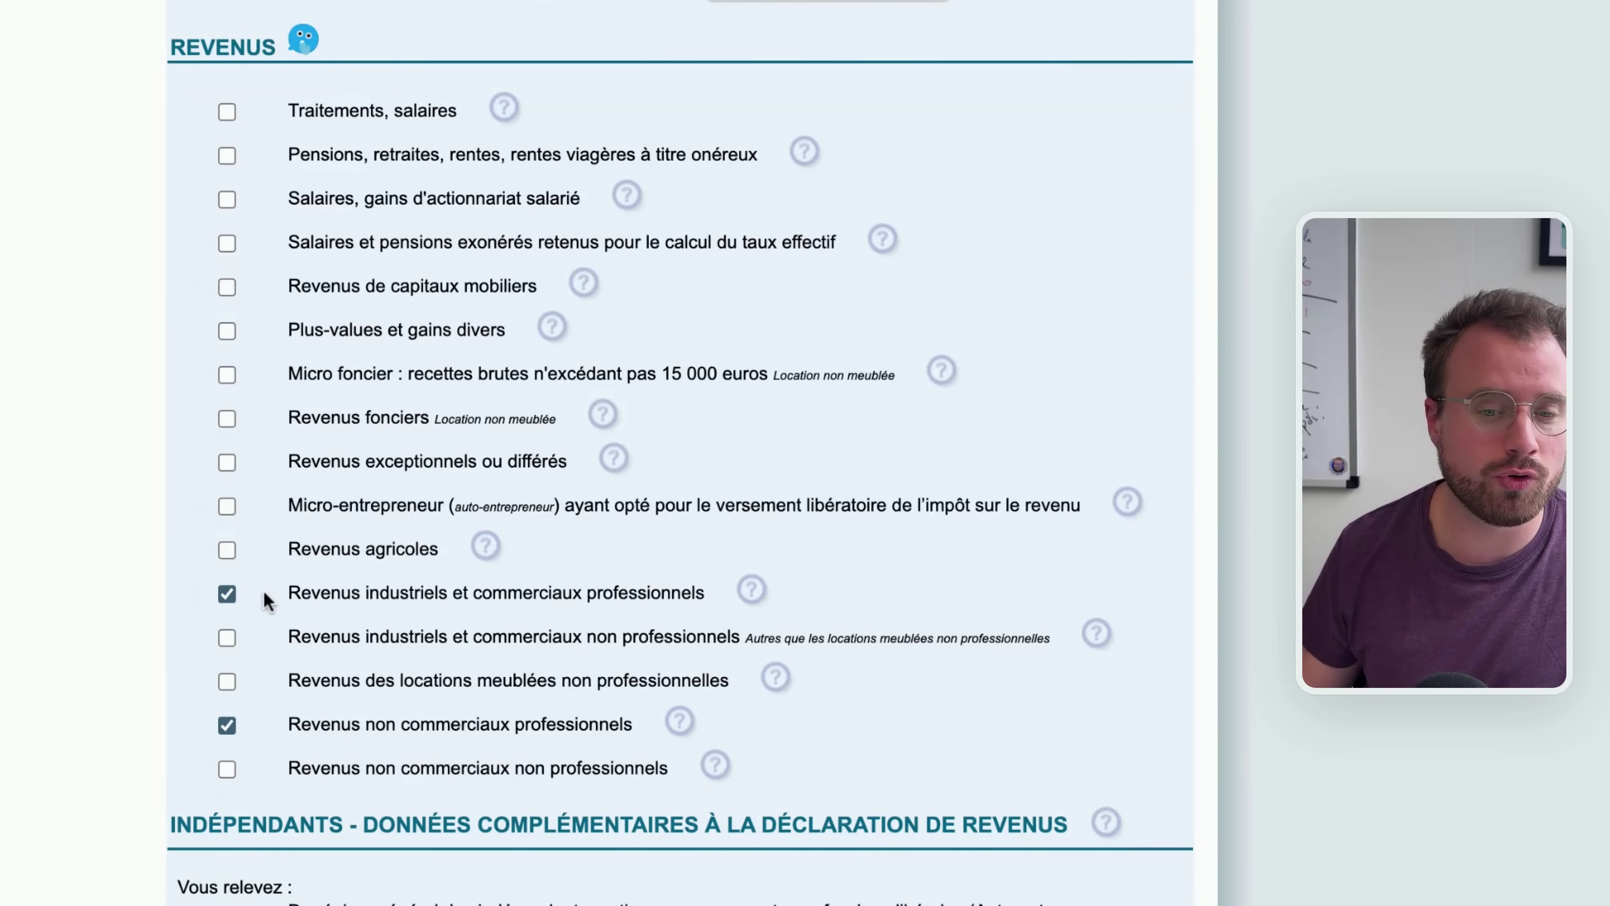
scroll(788, 766, "down", 15)
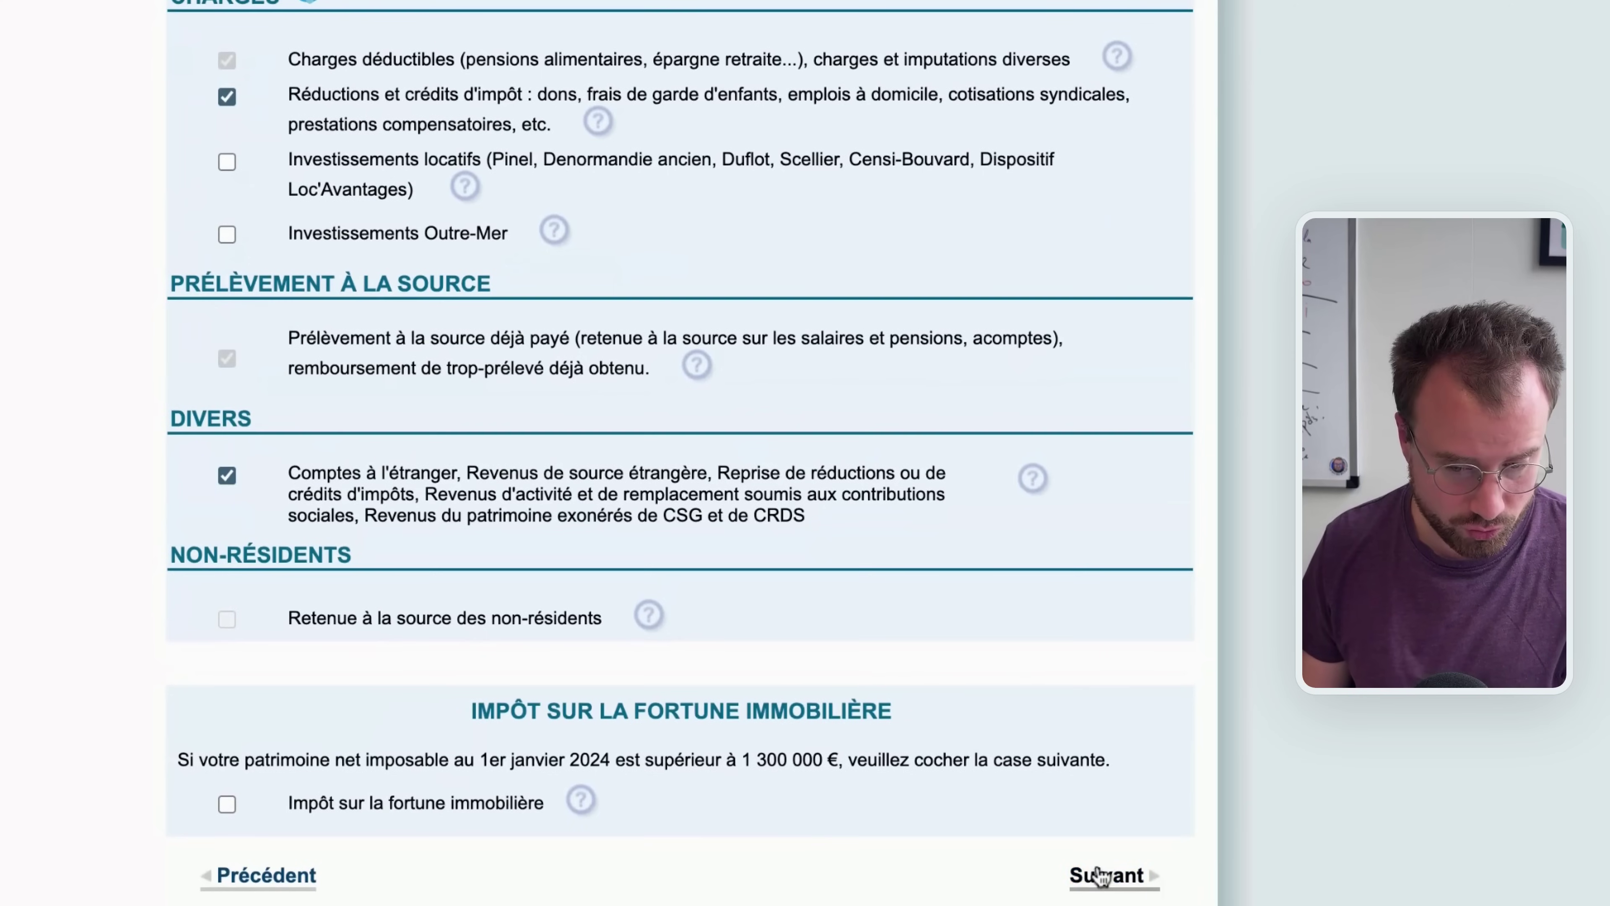
left_click(1100, 874)
scroll(868, 502, "down", 2)
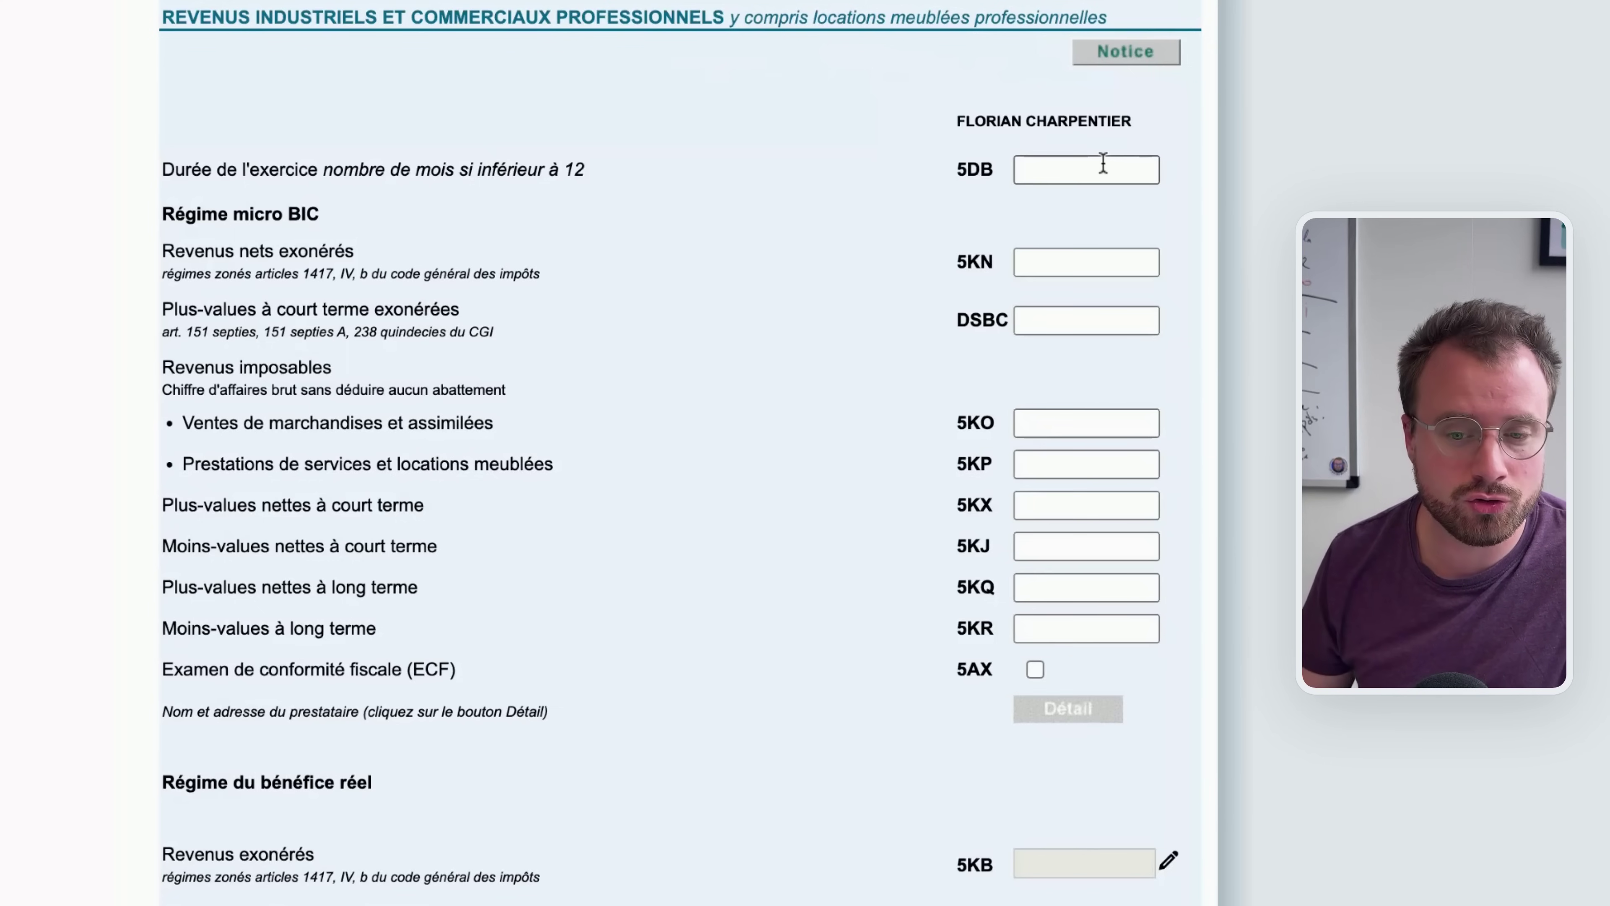
Enter an exercise duration of 11 in box 5DB
left_click_drag(959, 170, 994, 170)
left_click_drag(199, 171, 390, 171)
left_click(424, 161)
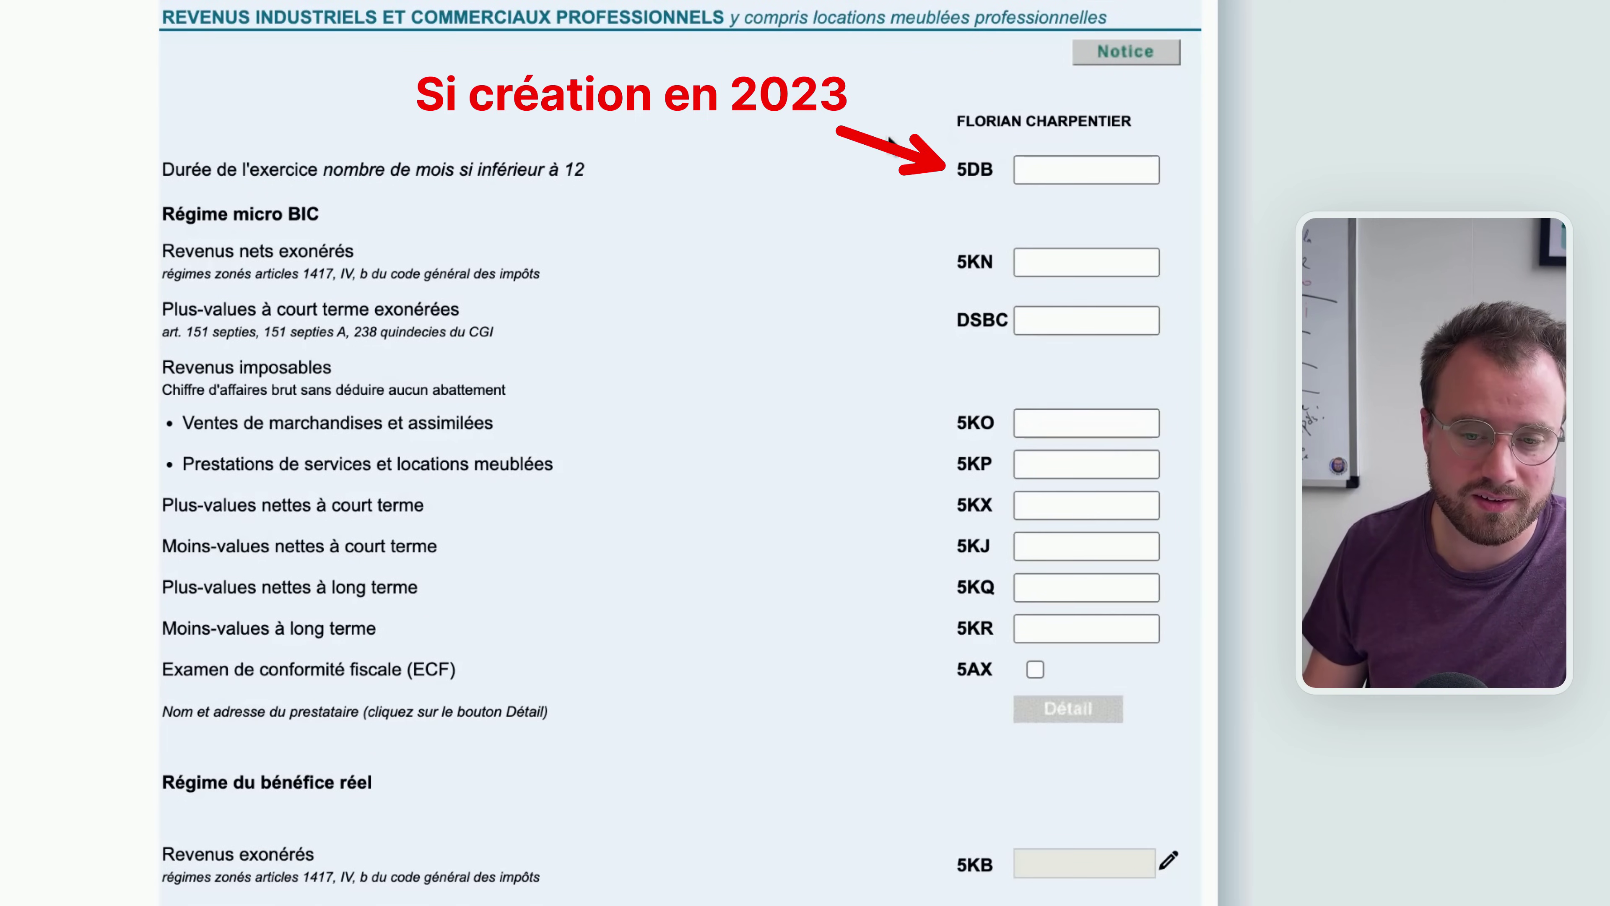
left_click(1047, 160)
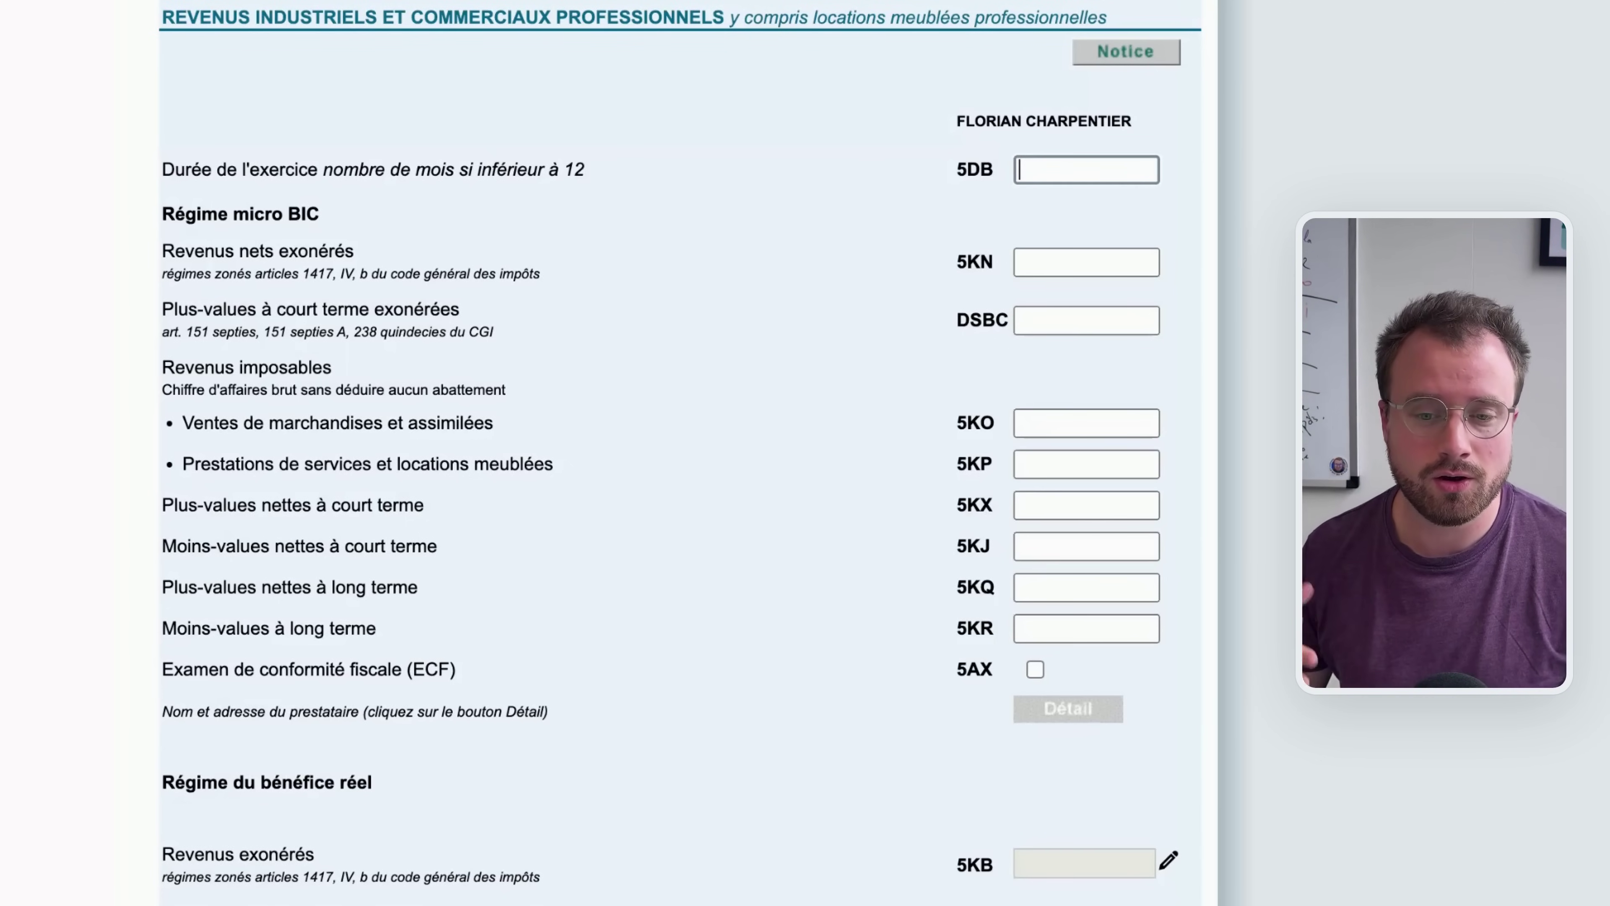
type("11")
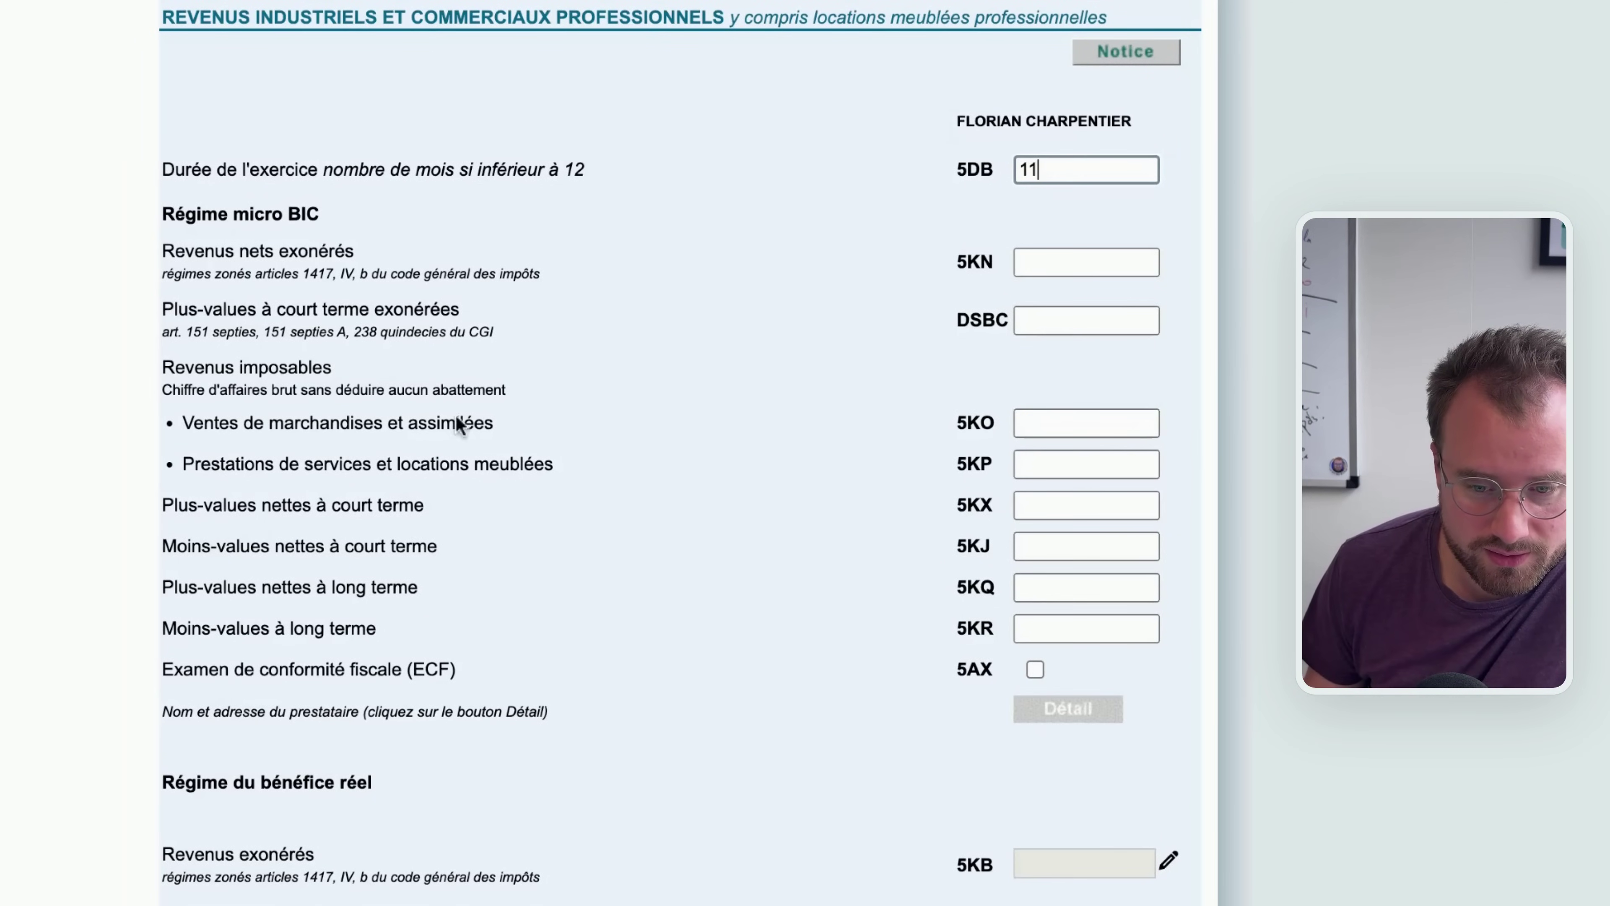
Enter 1000 in micro-BIC boxes 5KO (goods sales) and 5KP (services)
left_click_drag(999, 455, 960, 467)
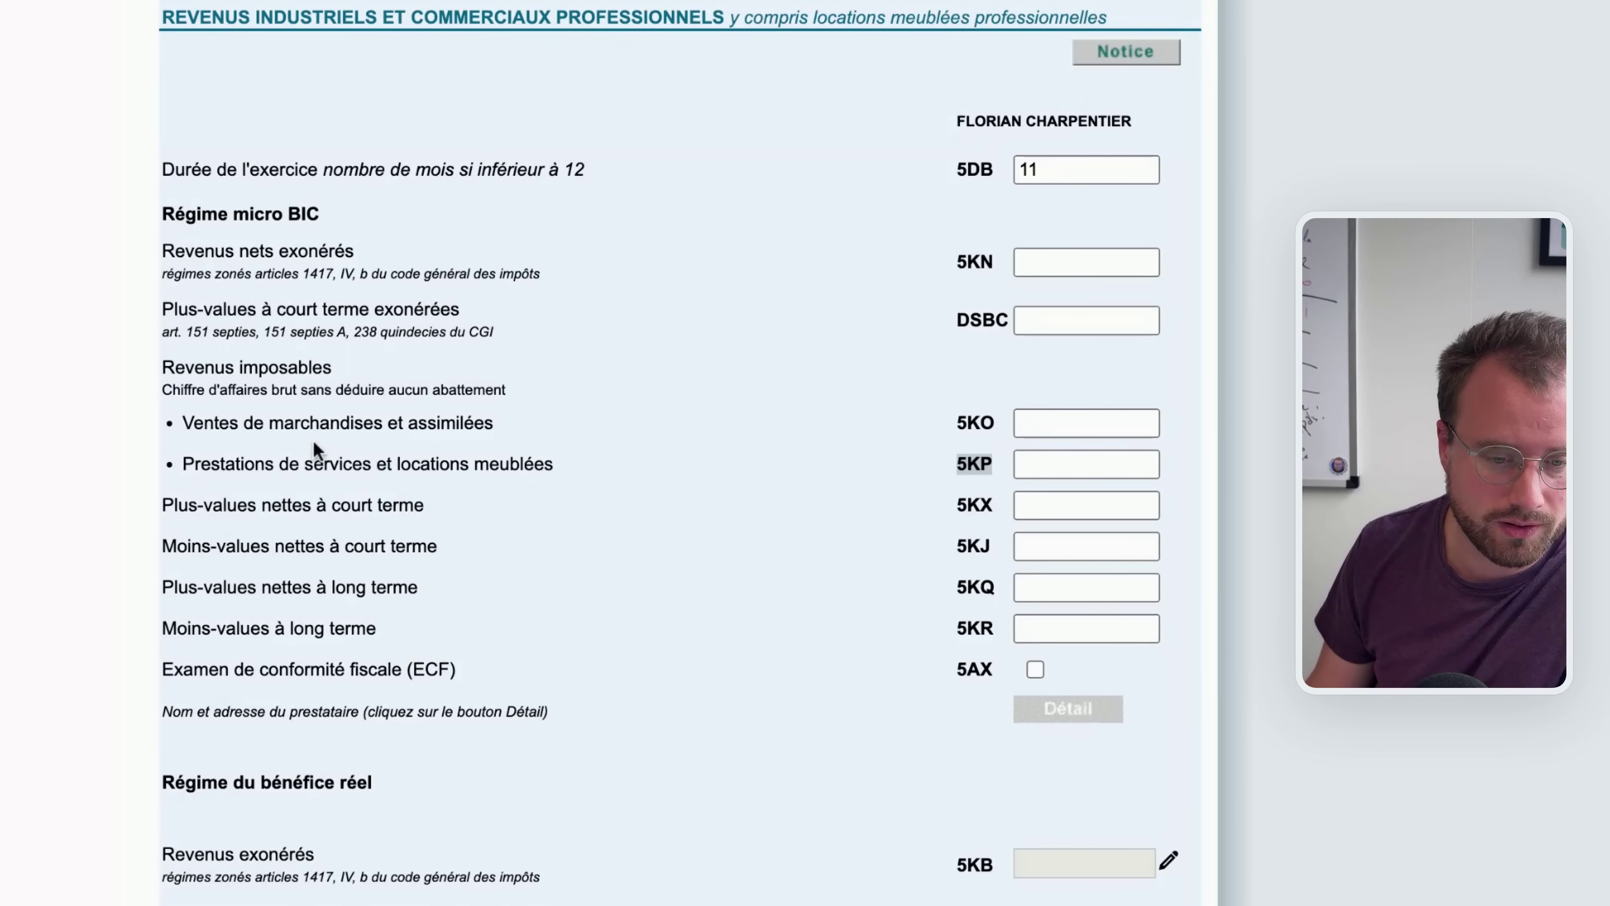
left_click_drag(296, 429, 488, 429)
left_click(236, 465)
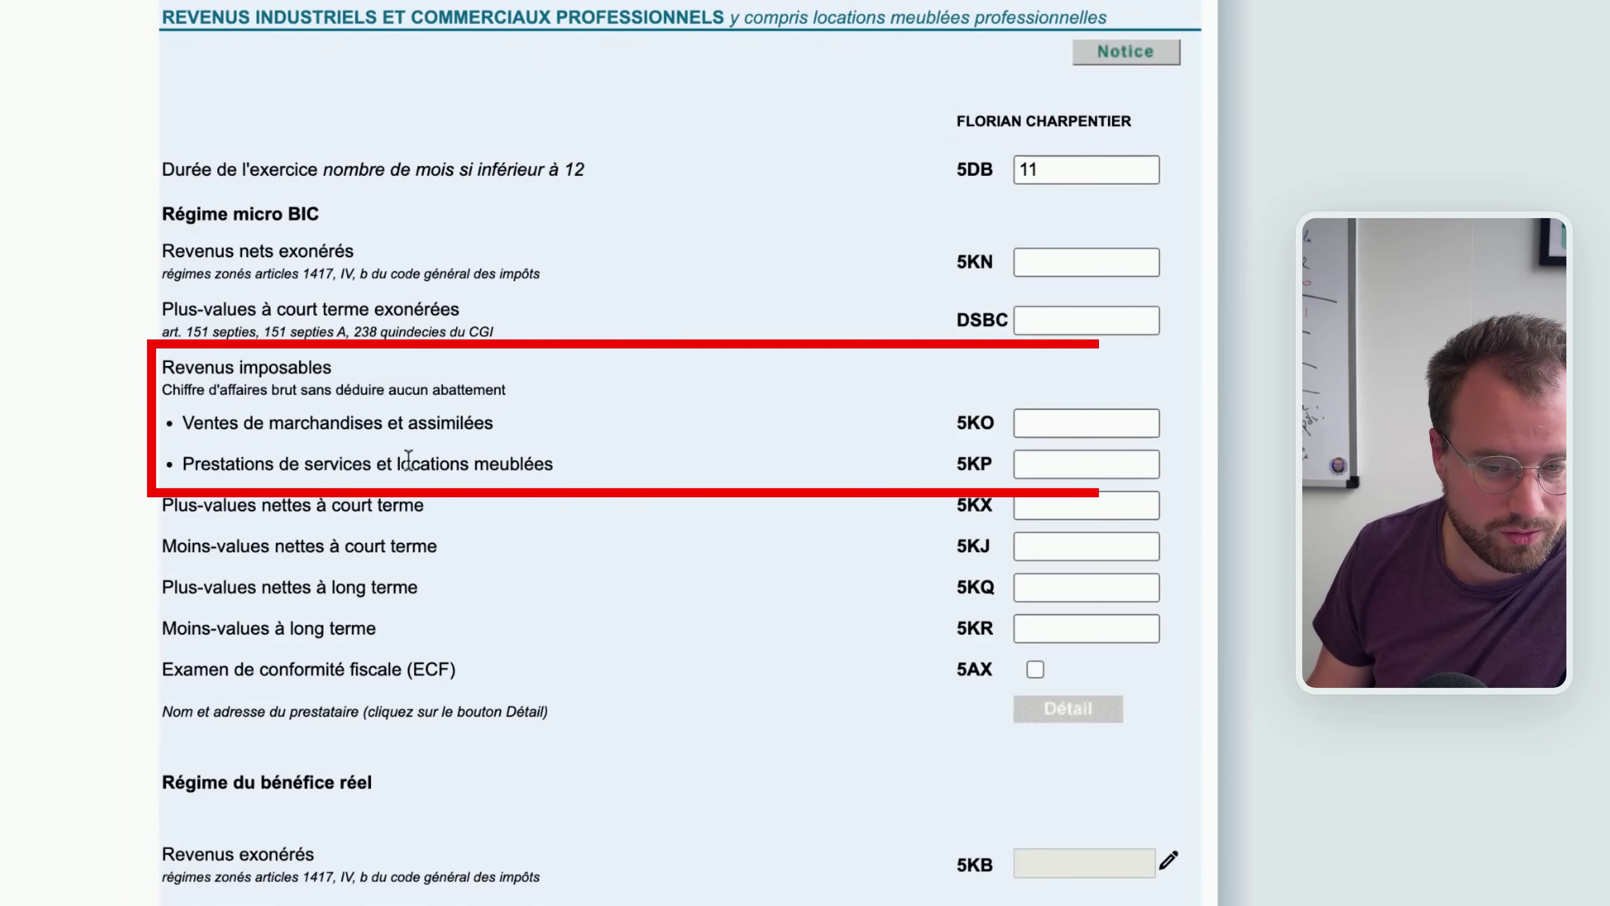
left_click(1070, 421)
type("1000")
left_click(1053, 452)
type("1000")
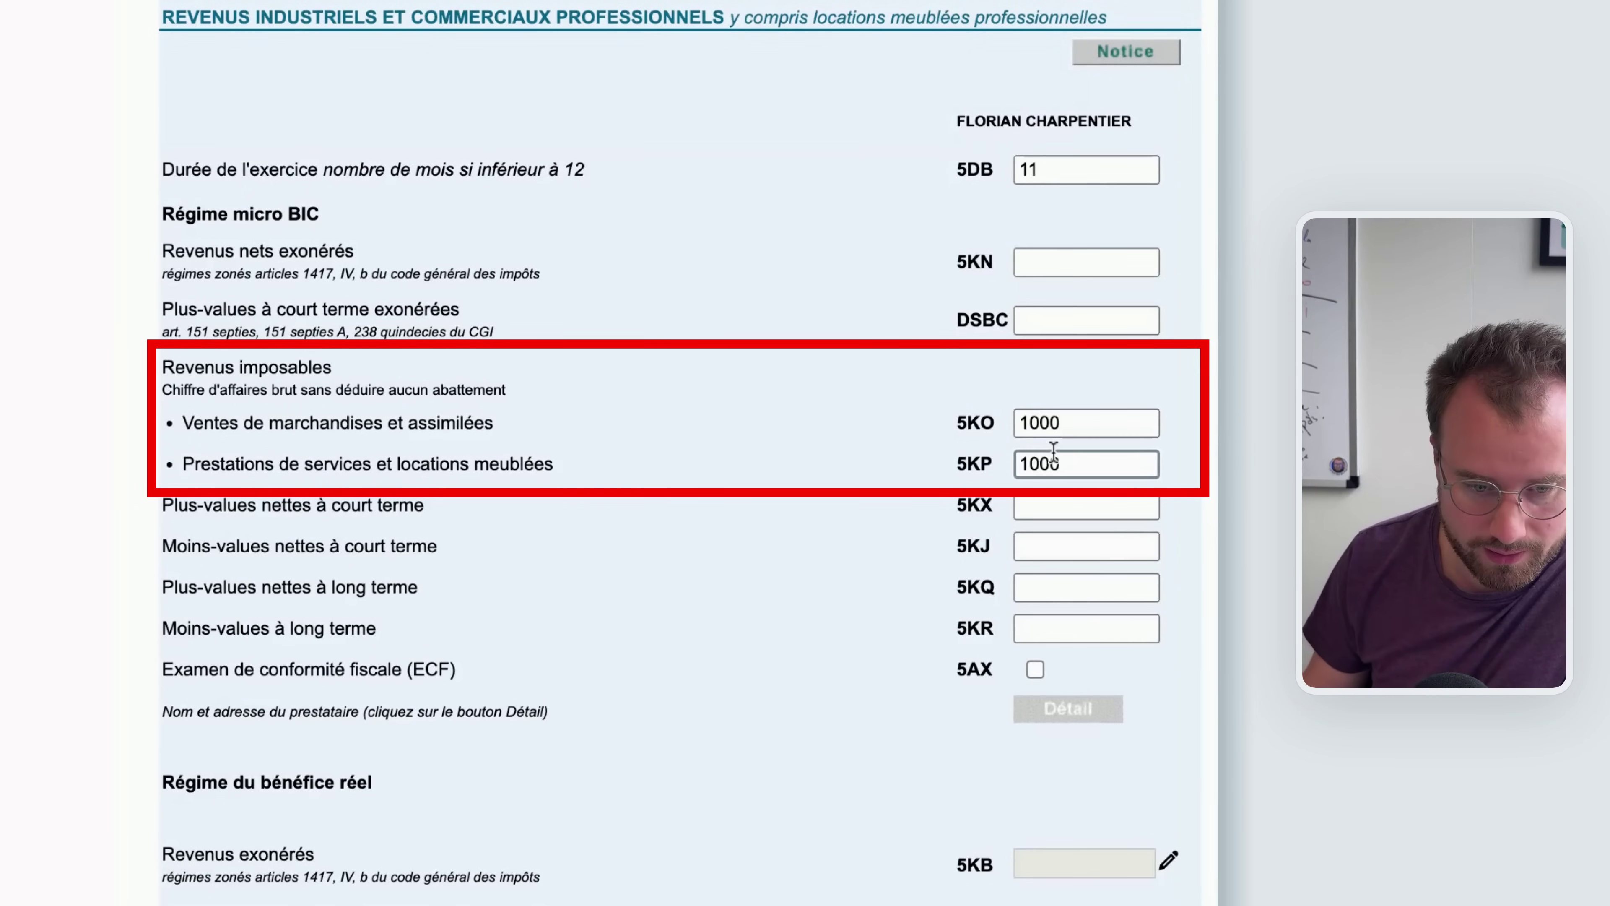
Proceed from the BIC page to the micro-BNC income page
scroll(285, 438, "down", 5)
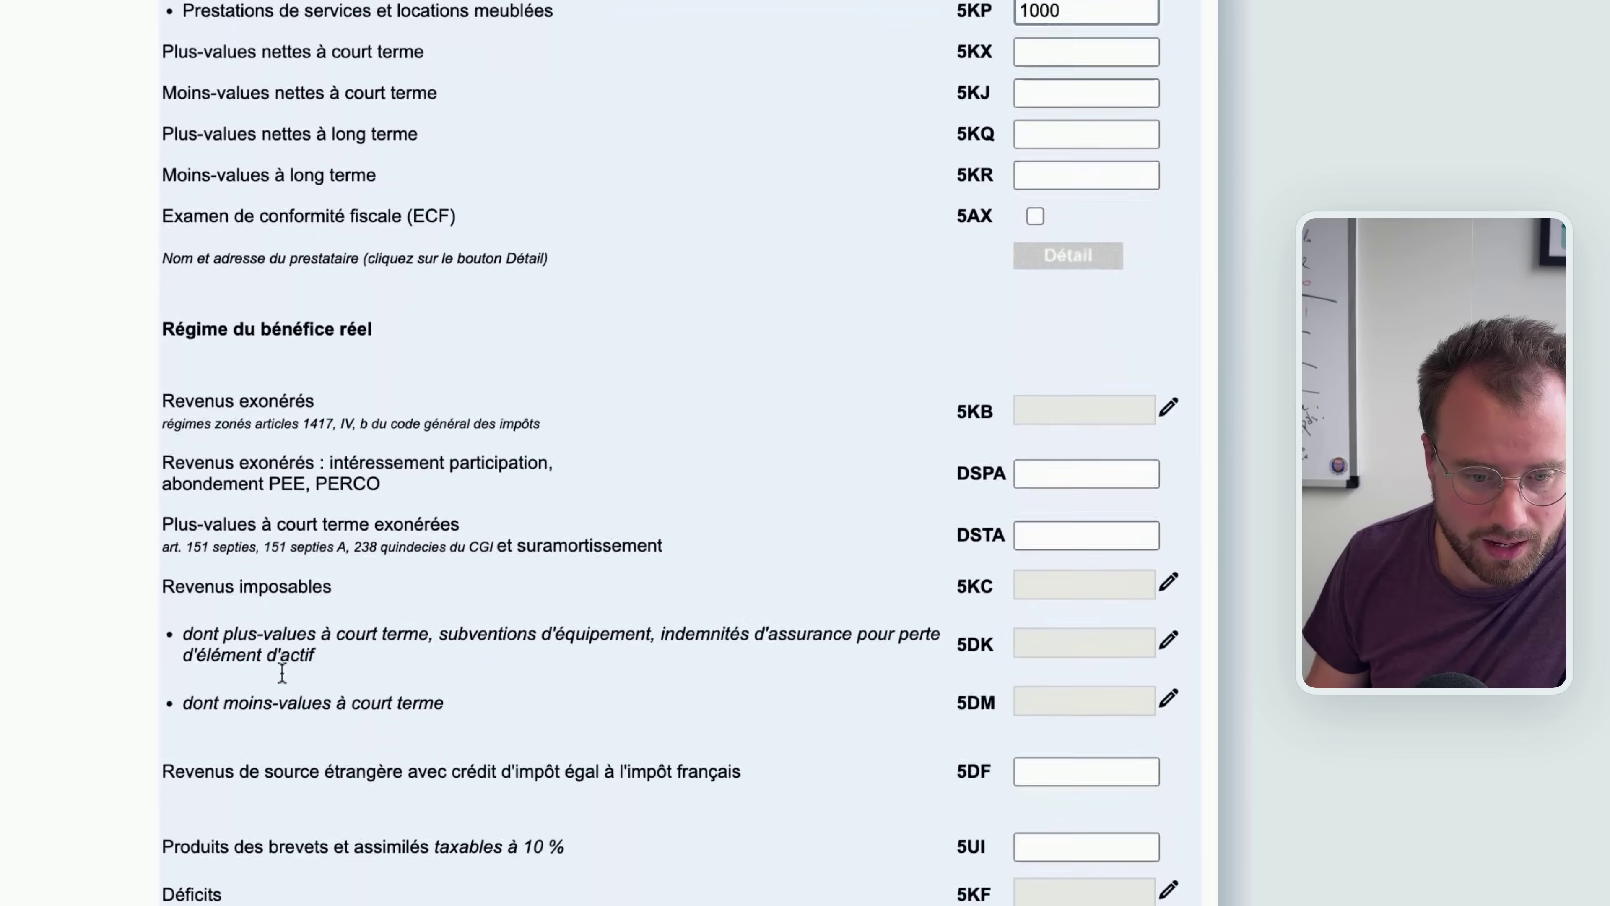
scroll(282, 672, "up", 5)
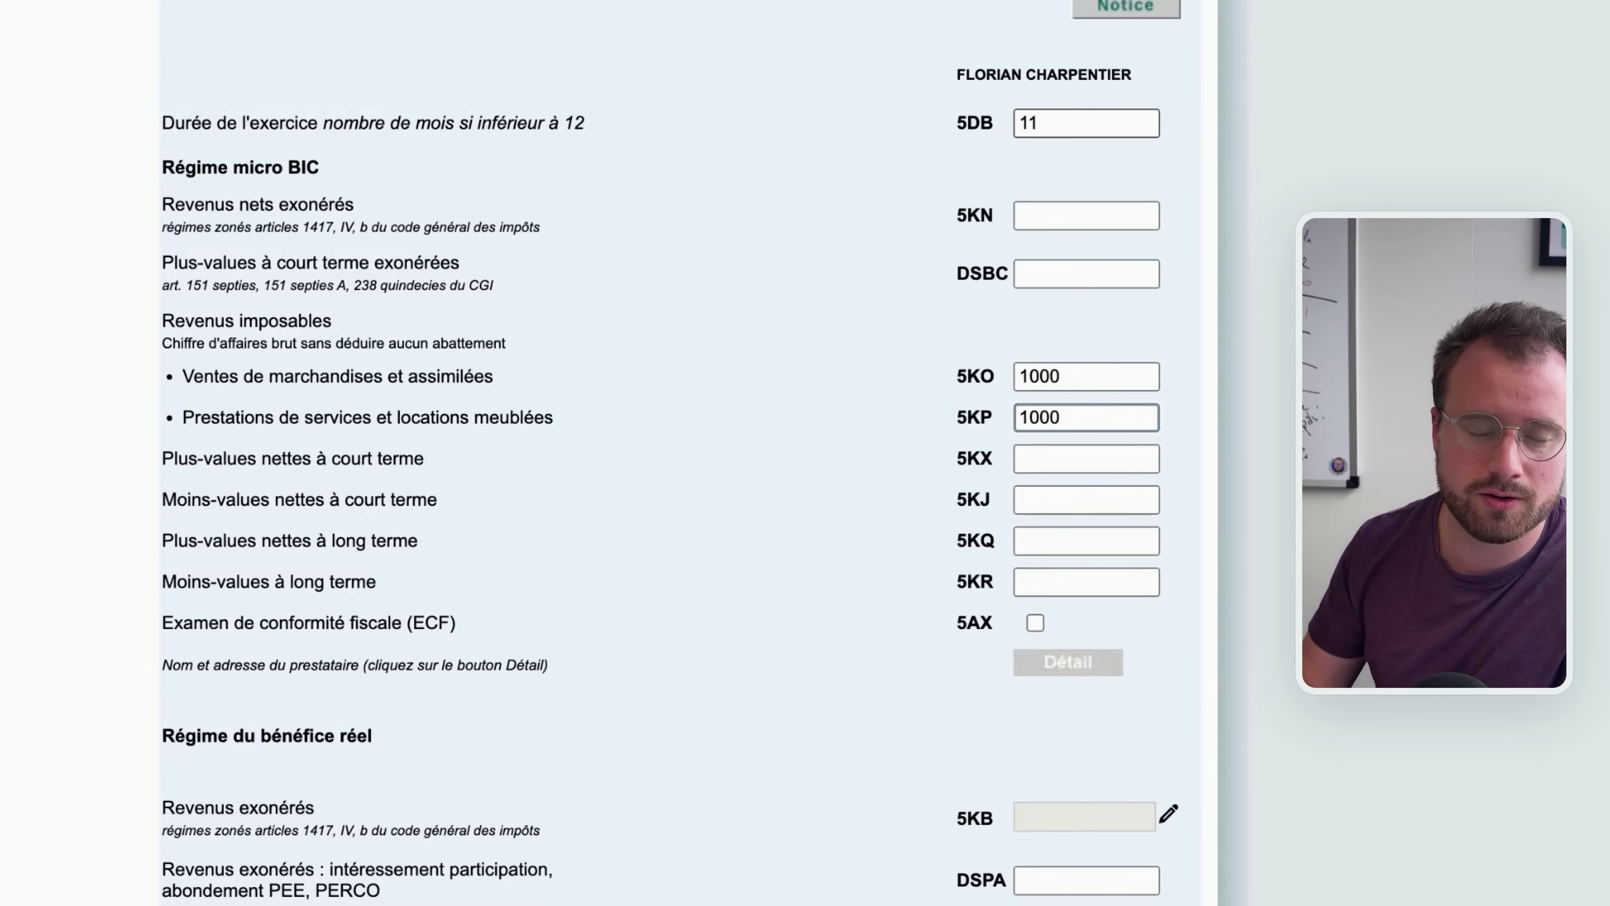
left_click(1039, 120)
scroll(1274, 150, "down", 7)
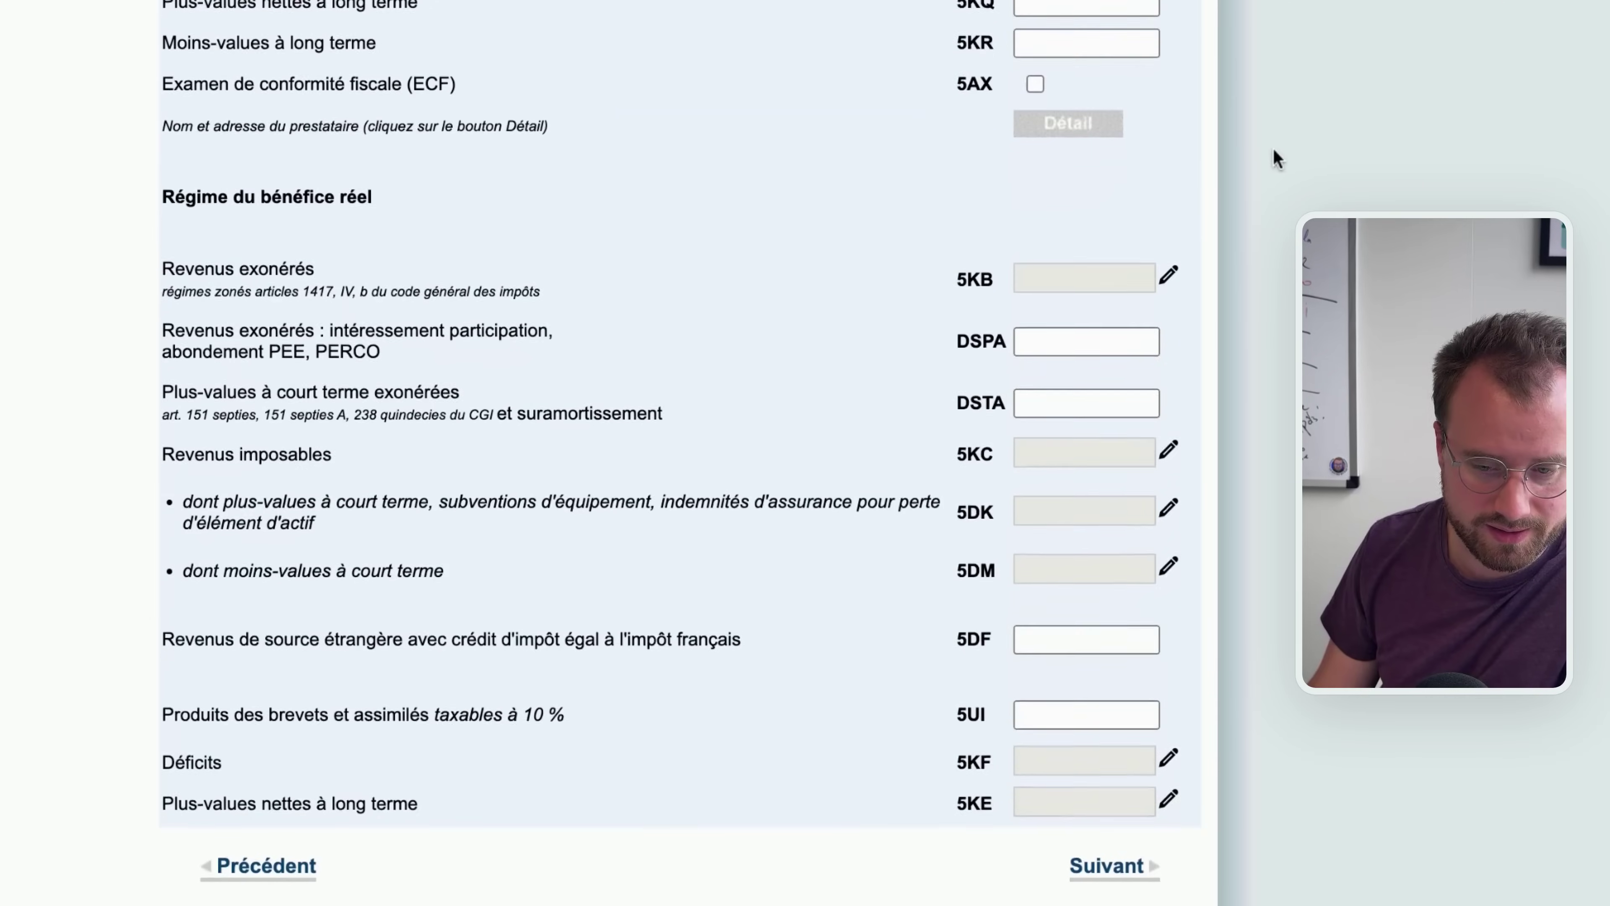
left_click(1106, 865)
scroll(738, 18, "down", 5)
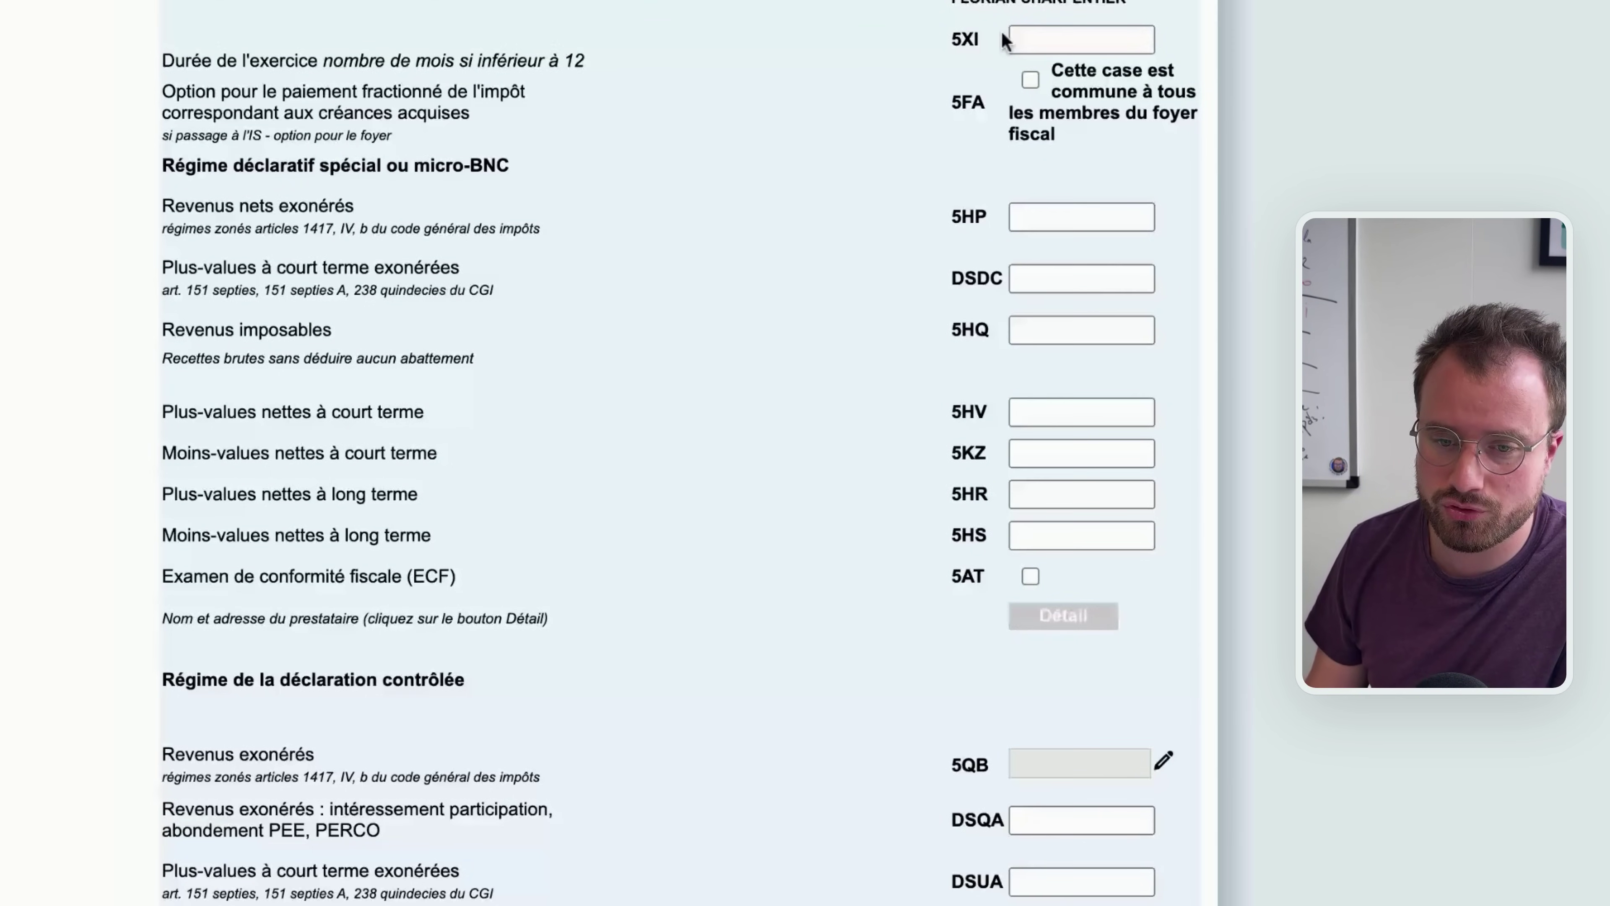
Leave duration box 5XI blank and enter 1000 taxable micro-BNC receipts in box 5HQ
left_click(1045, 35)
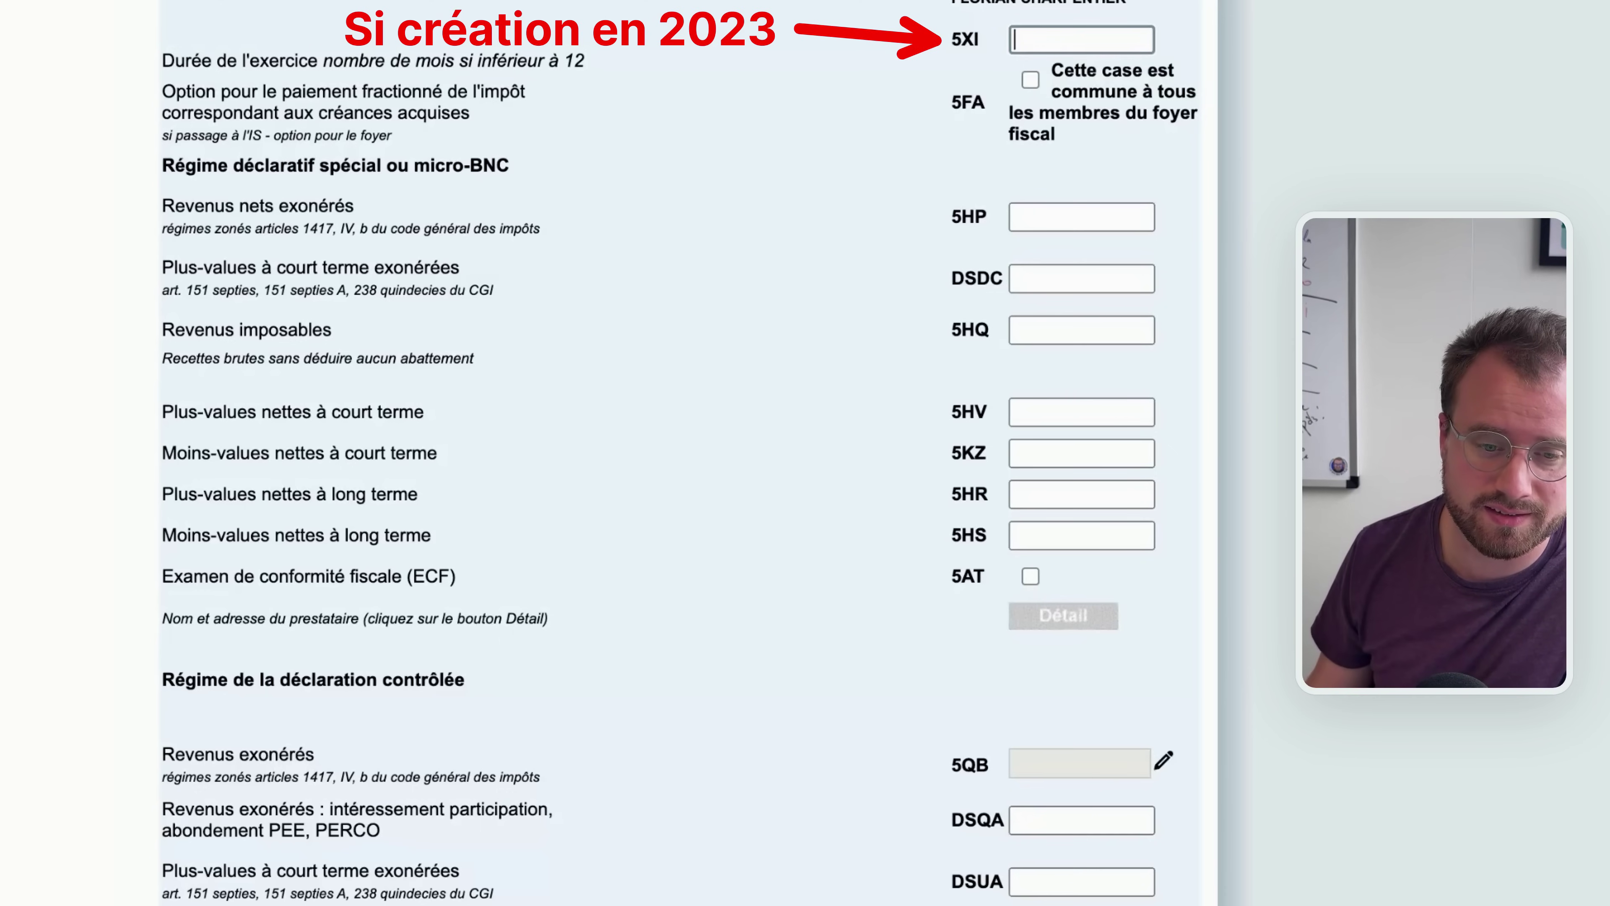
left_click(175, 325)
left_click(1048, 330)
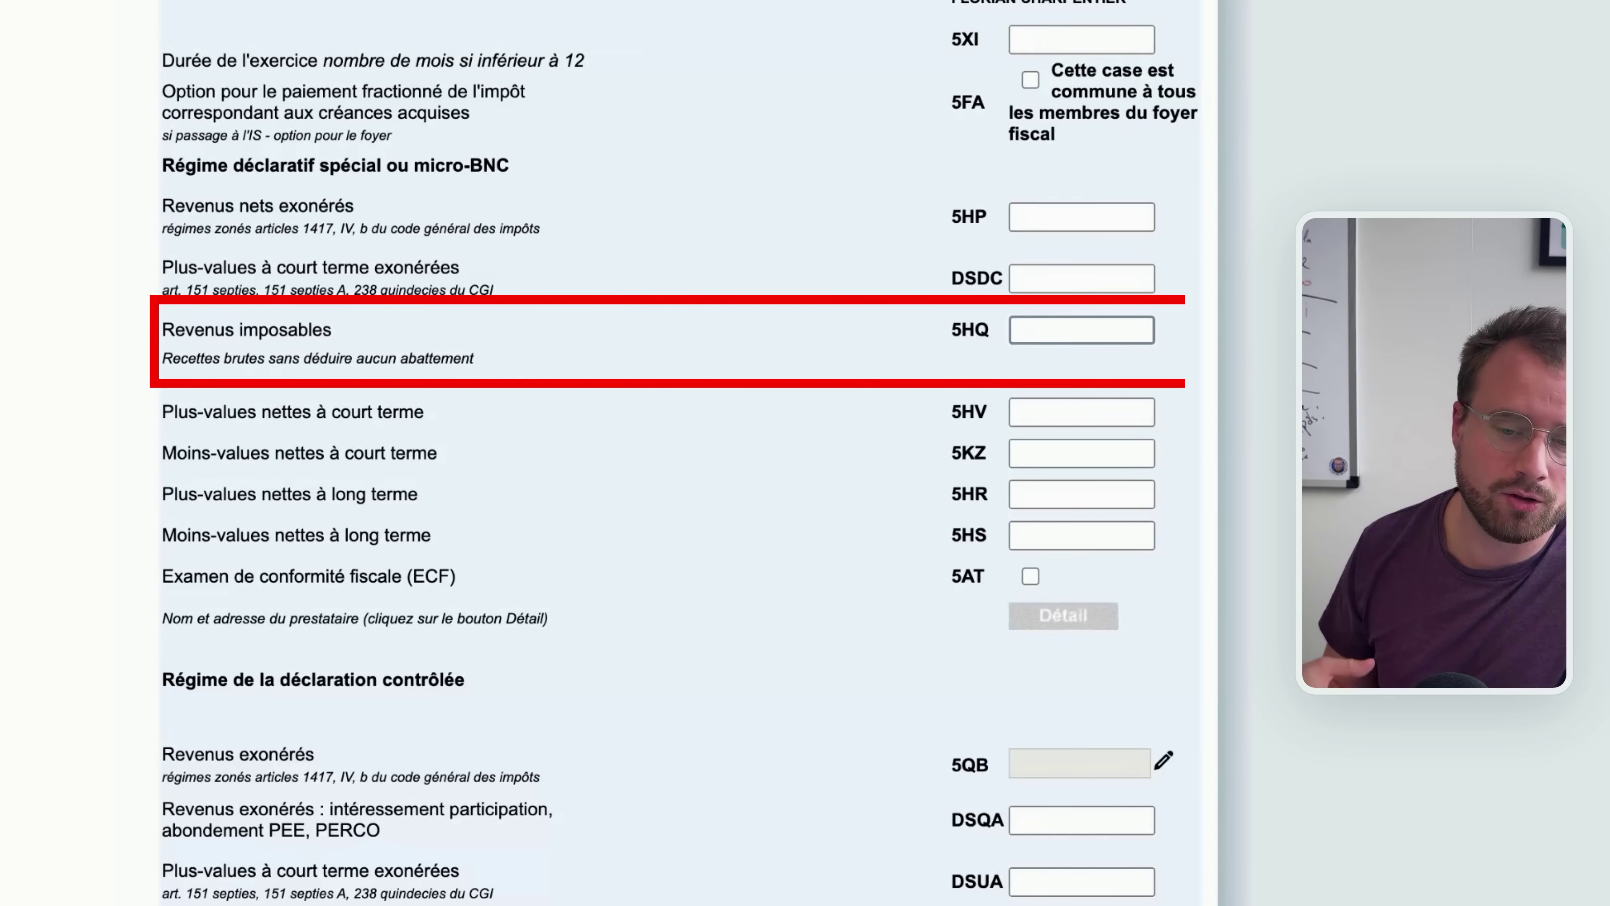
type("1000")
scroll(1107, 492, "down", 6)
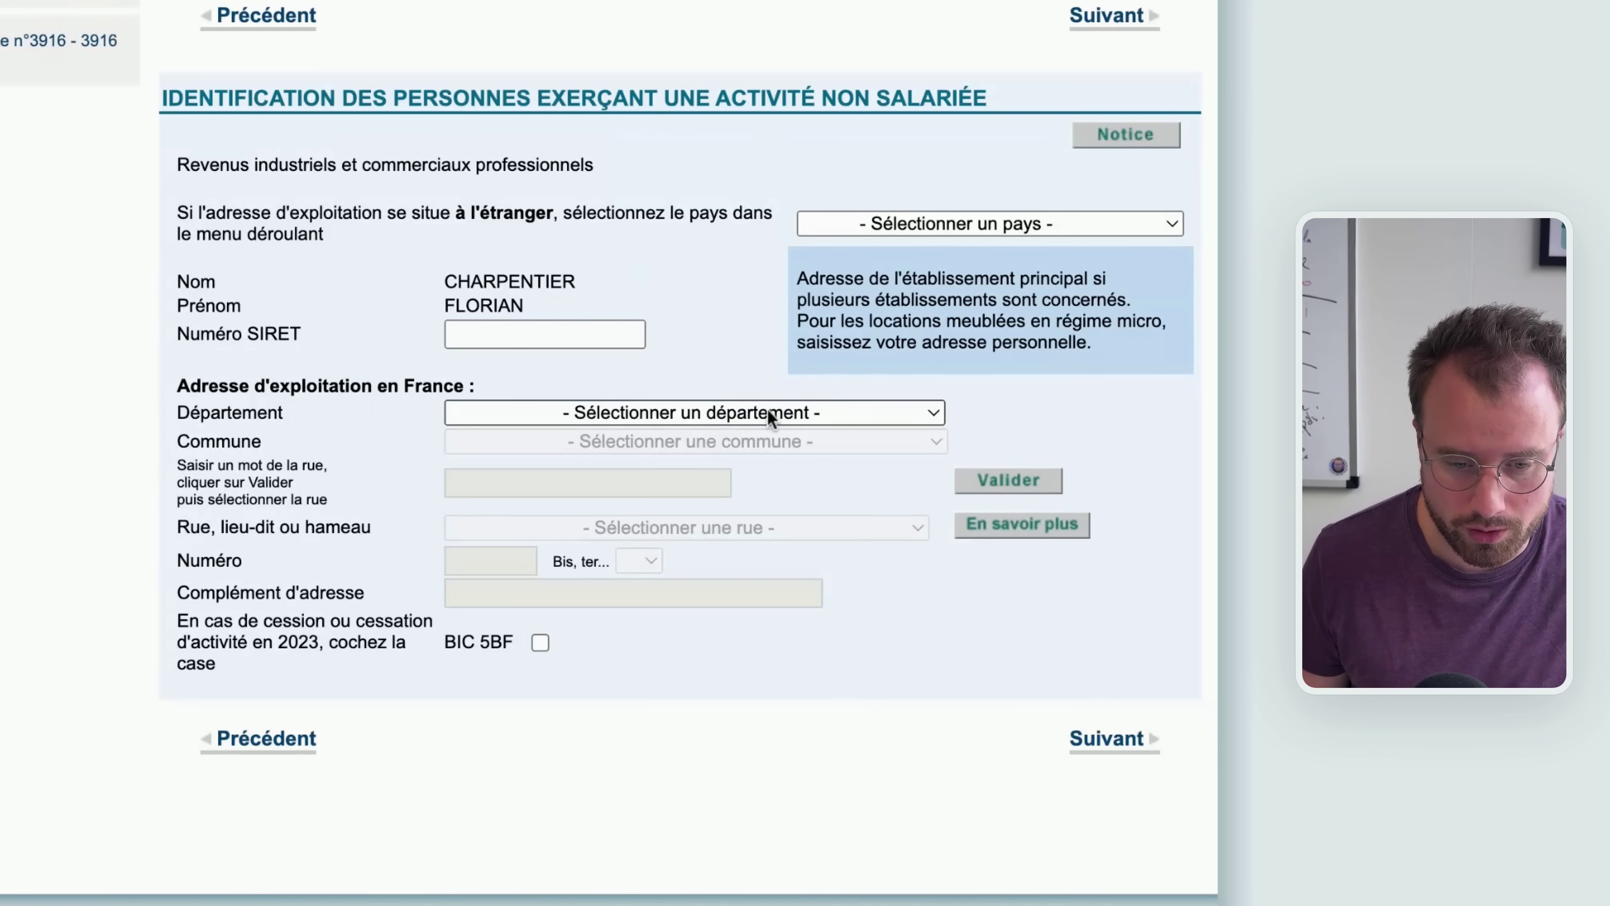
key("Return")
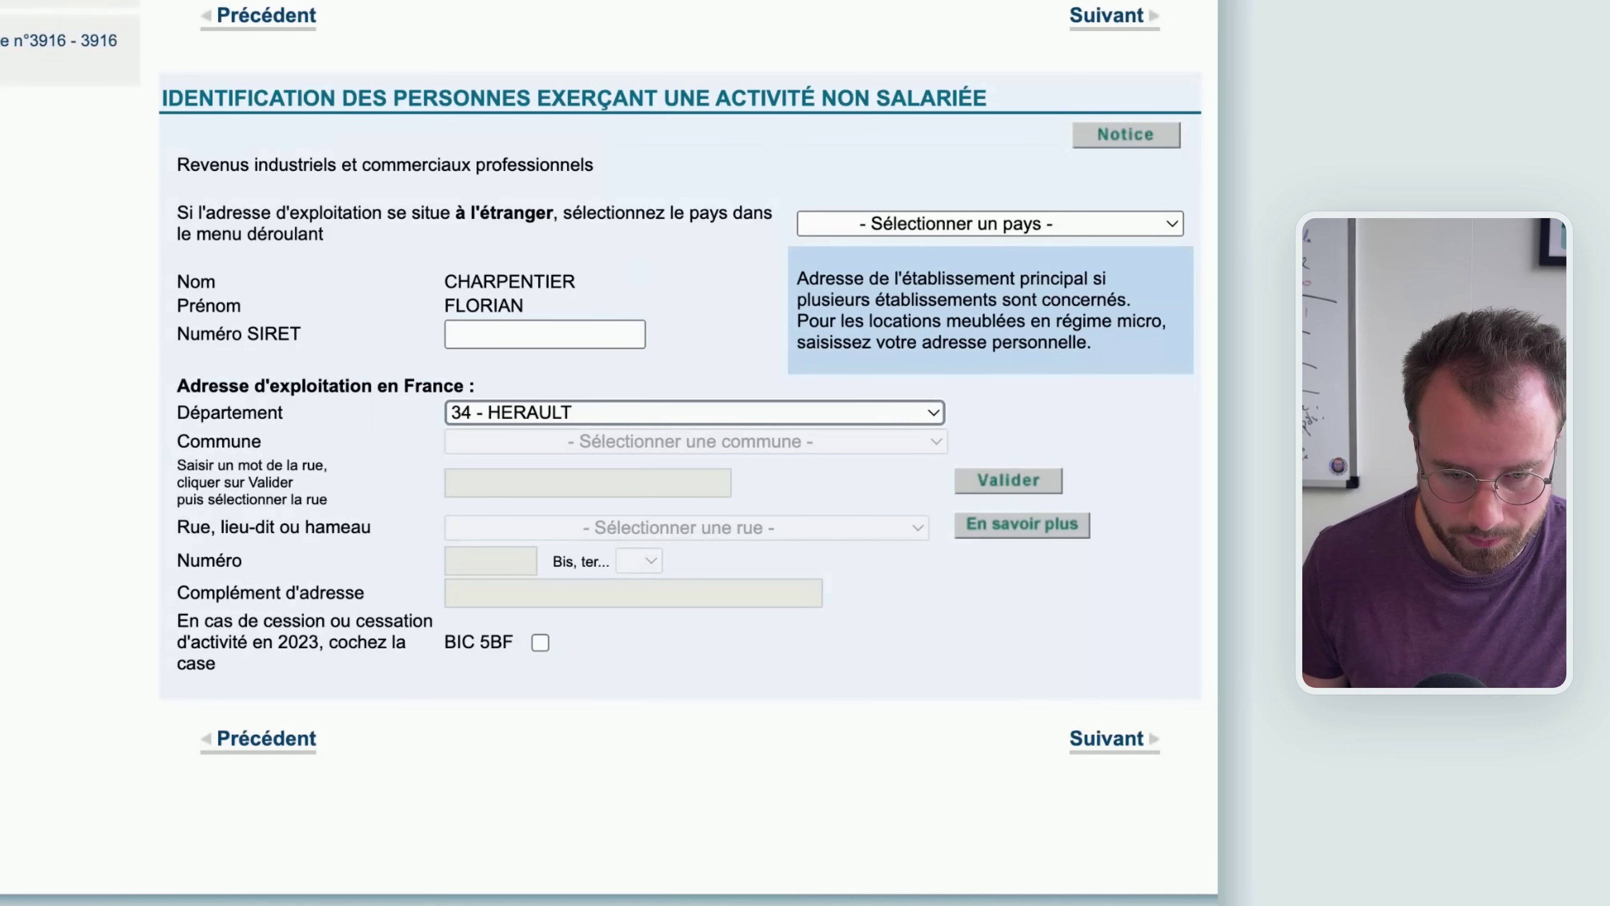
key("Up")
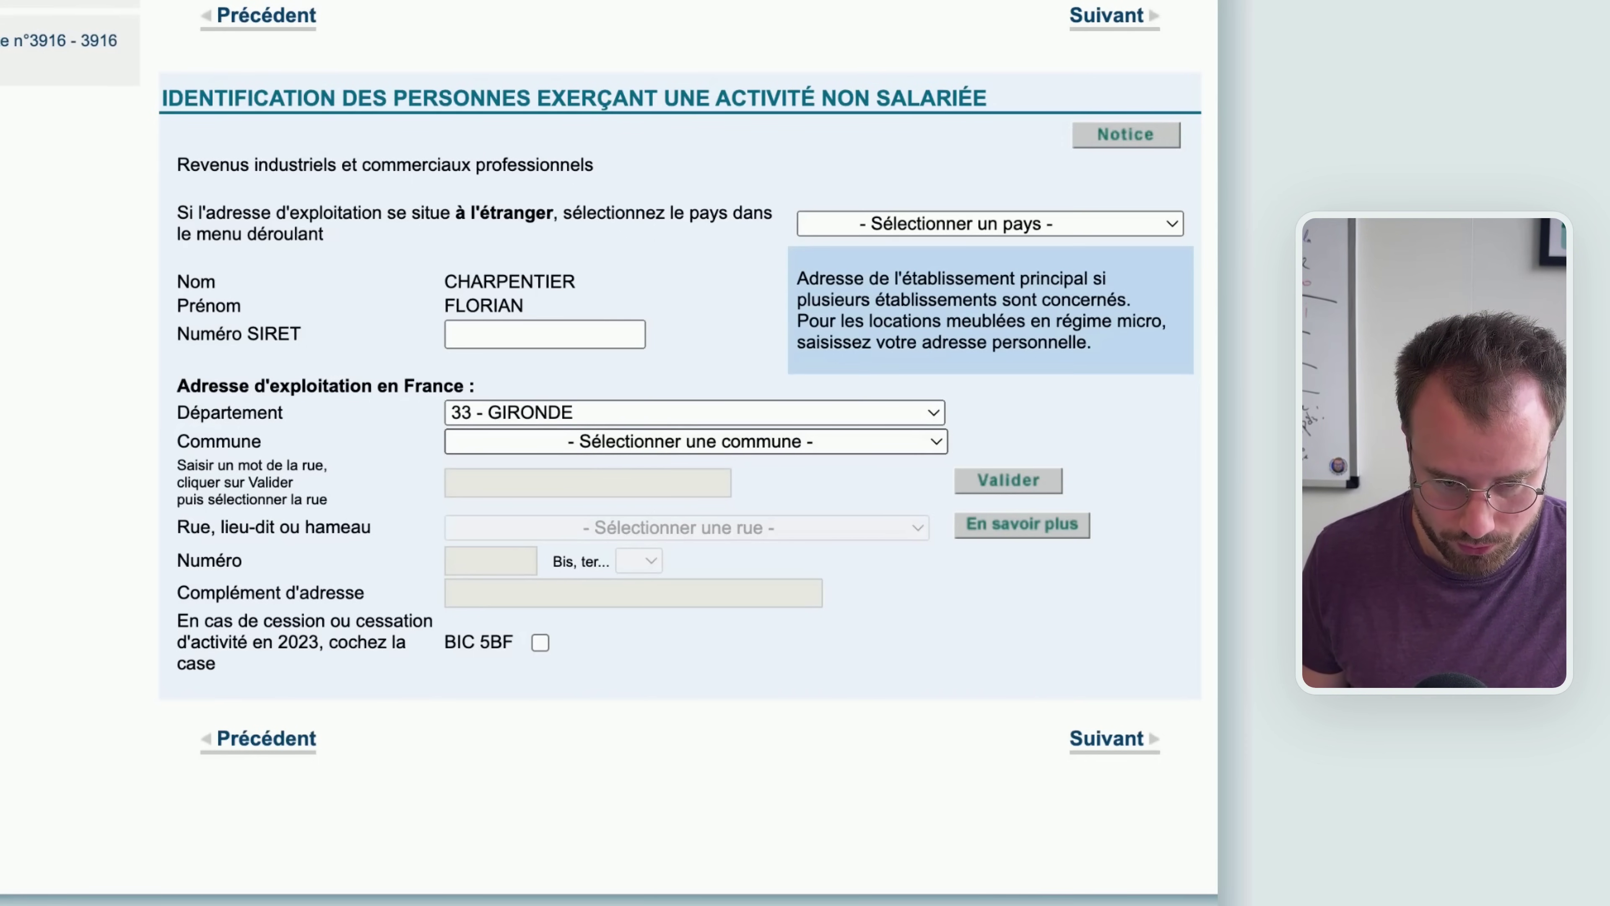
key("Return")
left_click(578, 494)
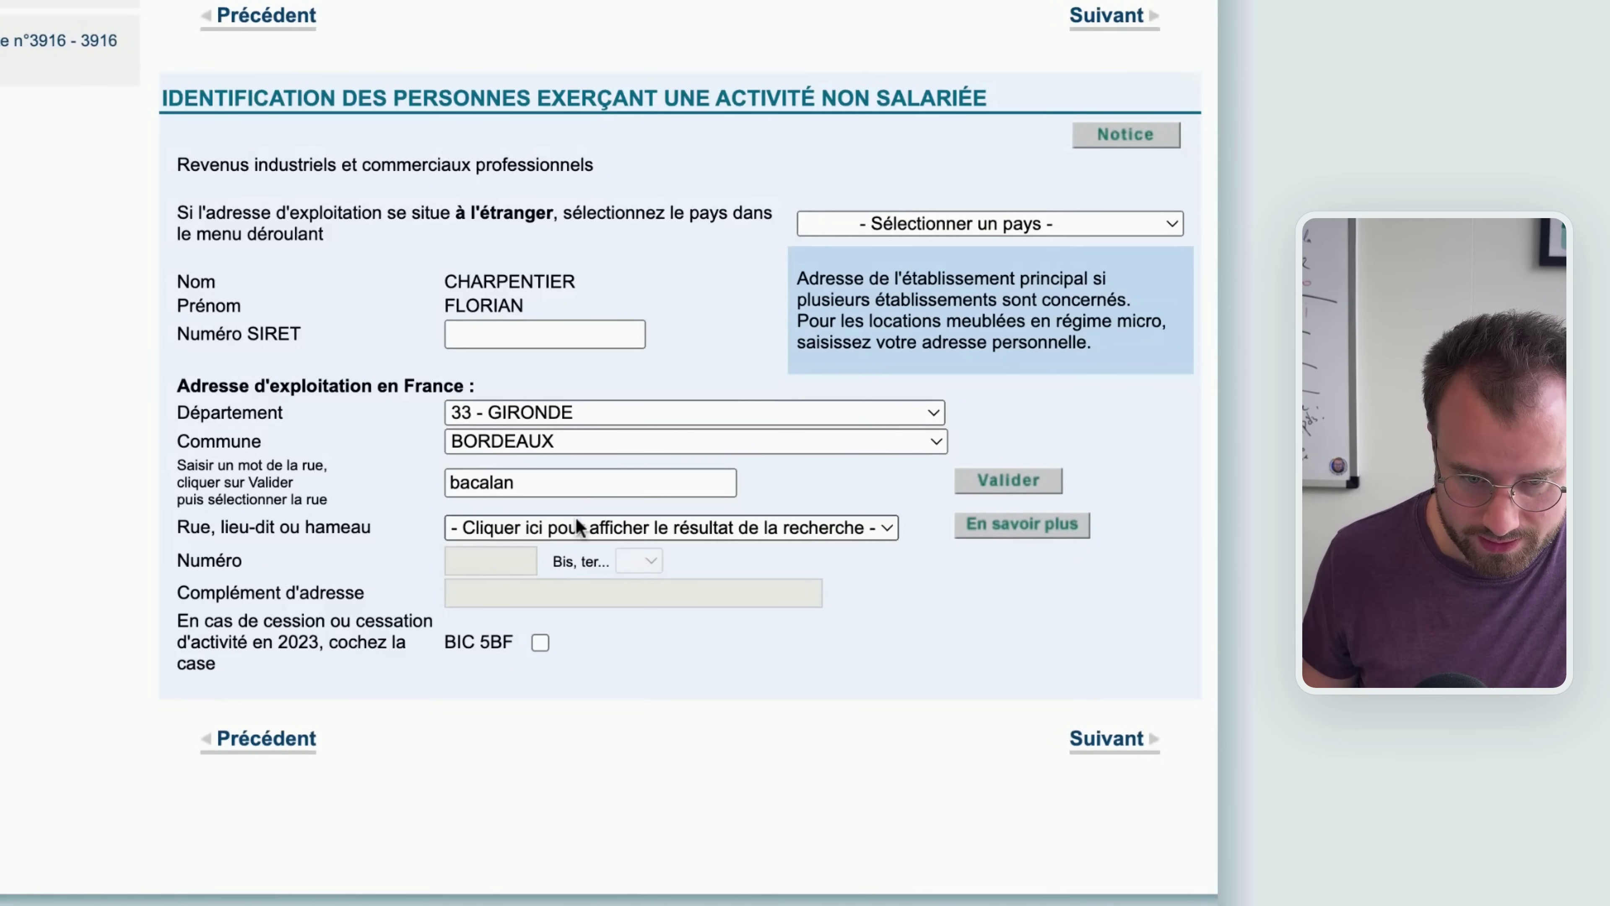
left_click(574, 522)
left_click(540, 565)
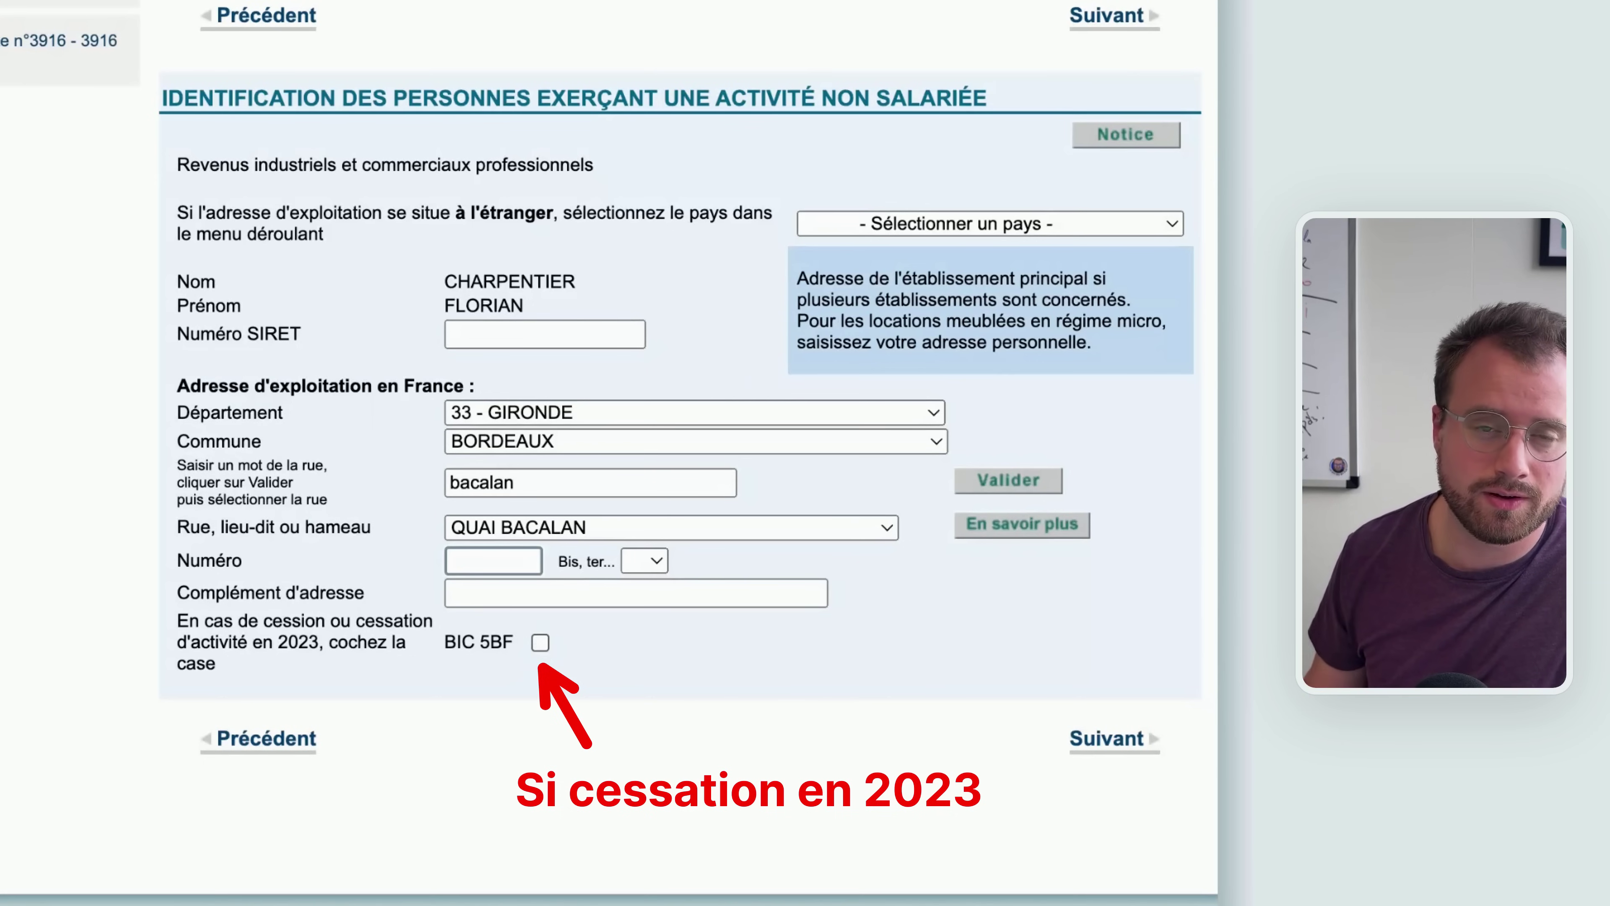
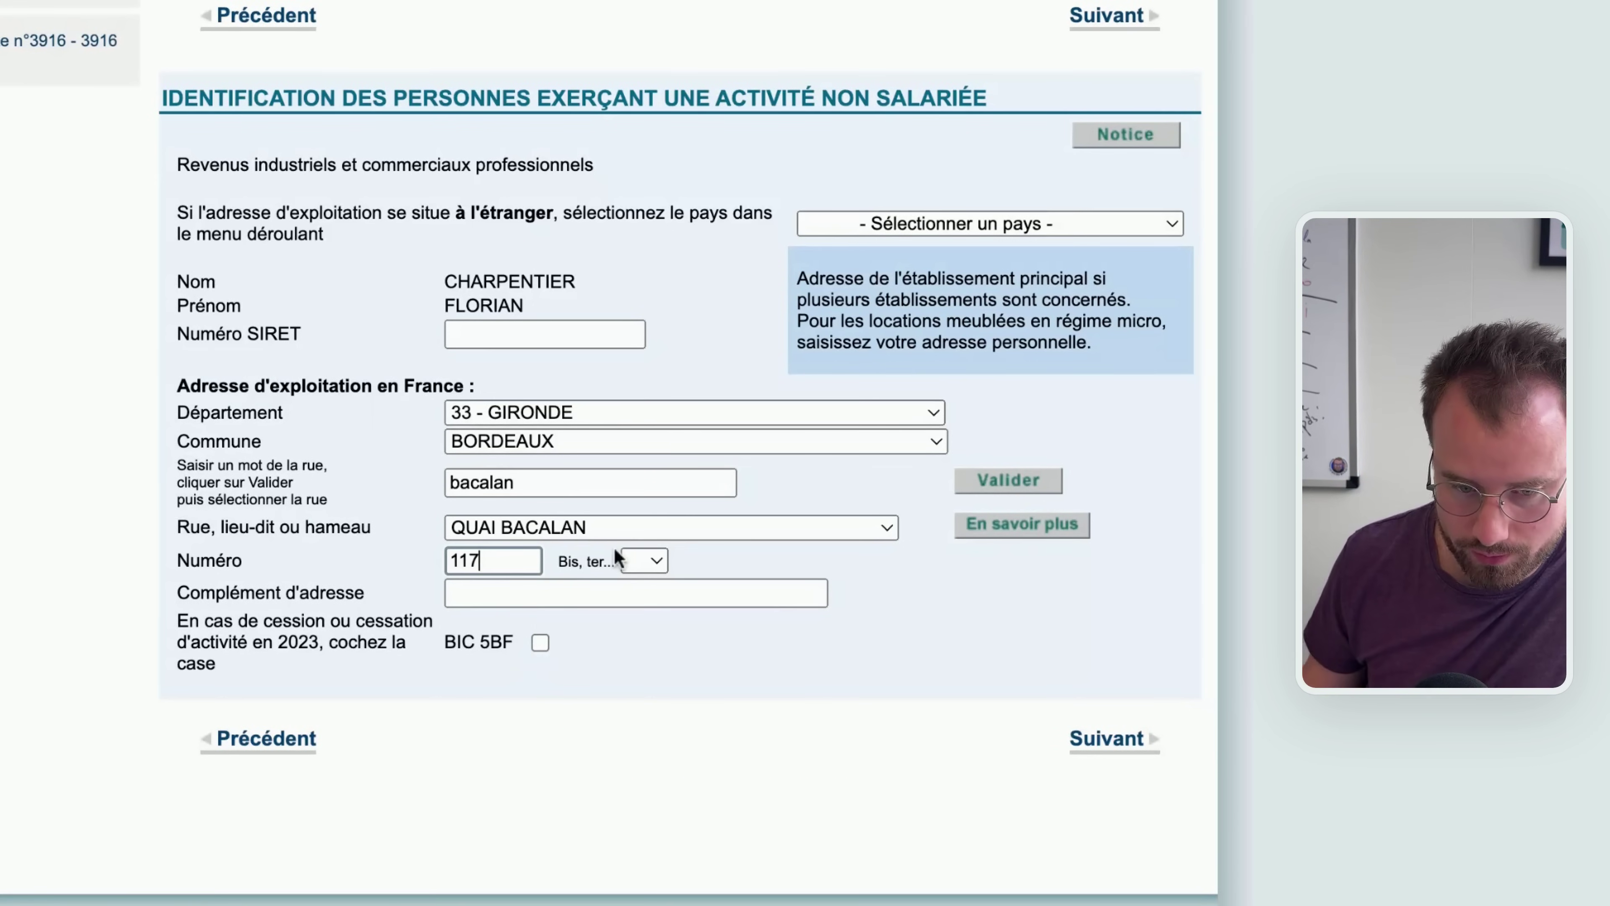
key("Return")
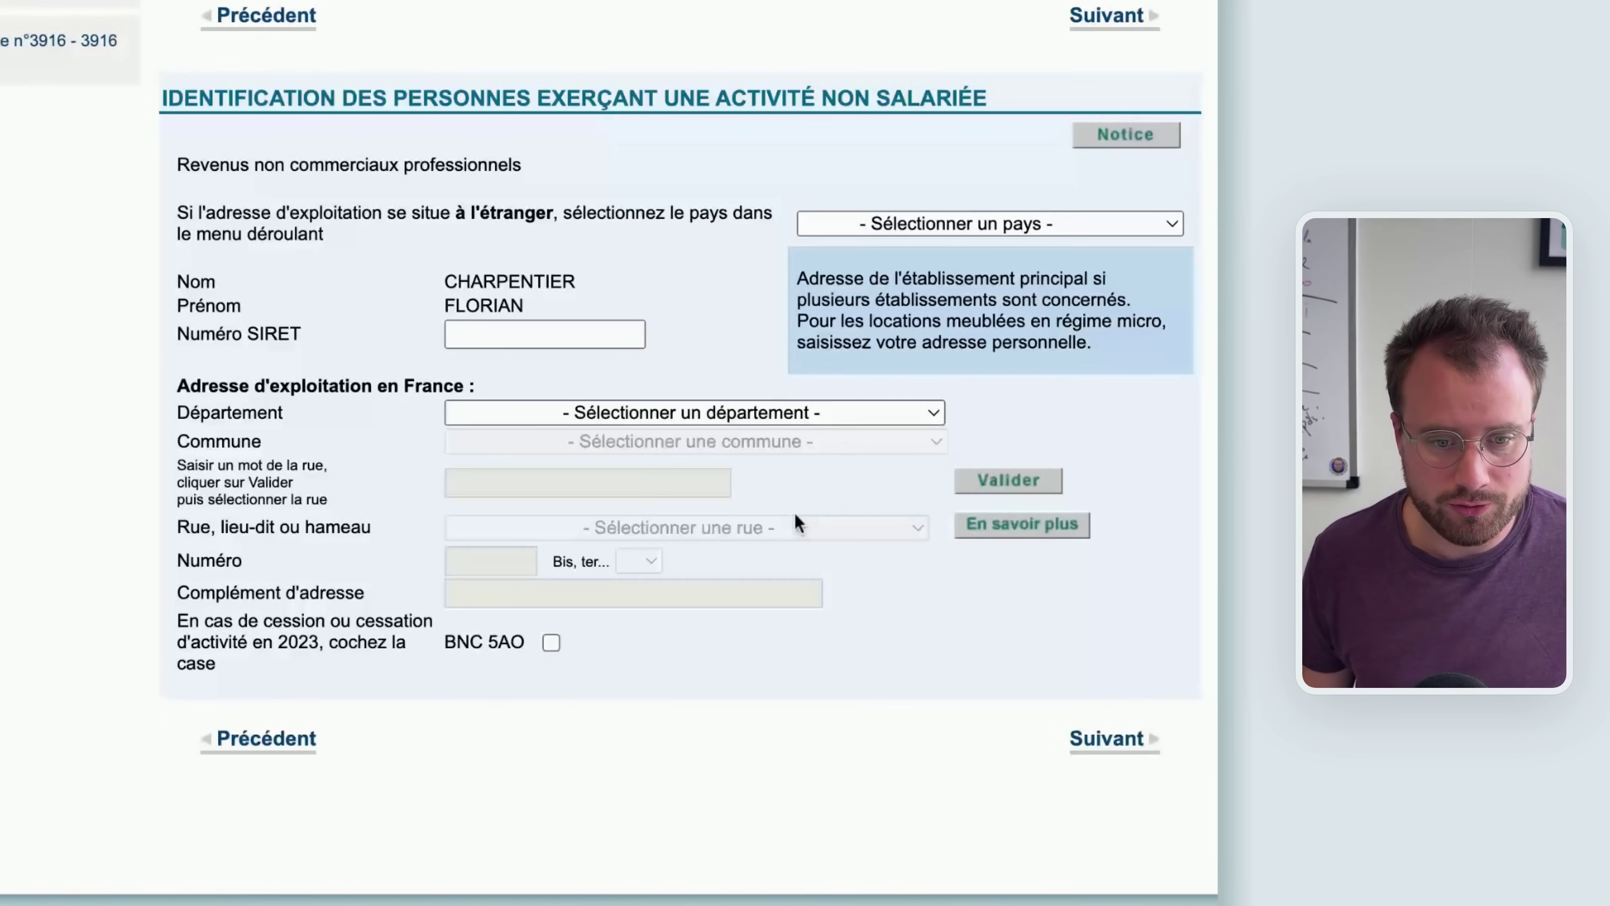
Paste the business SIRET number into the BNC identification page
left_click(474, 328)
key("super+v")
left_click_drag(254, 164, 455, 165)
left_click(529, 233)
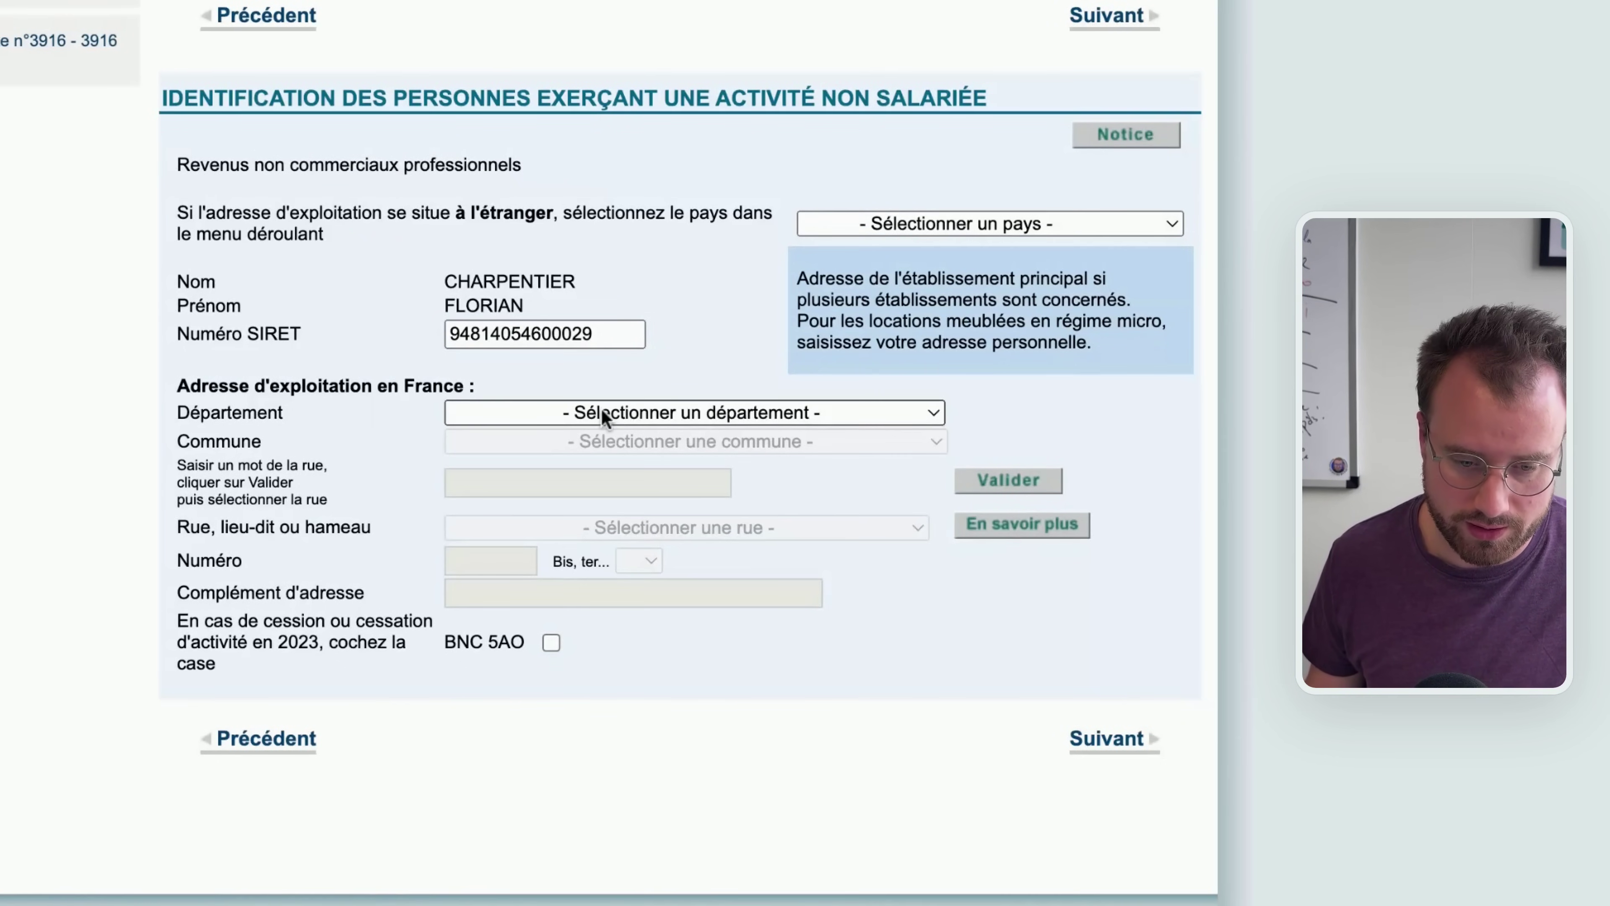
key("Return")
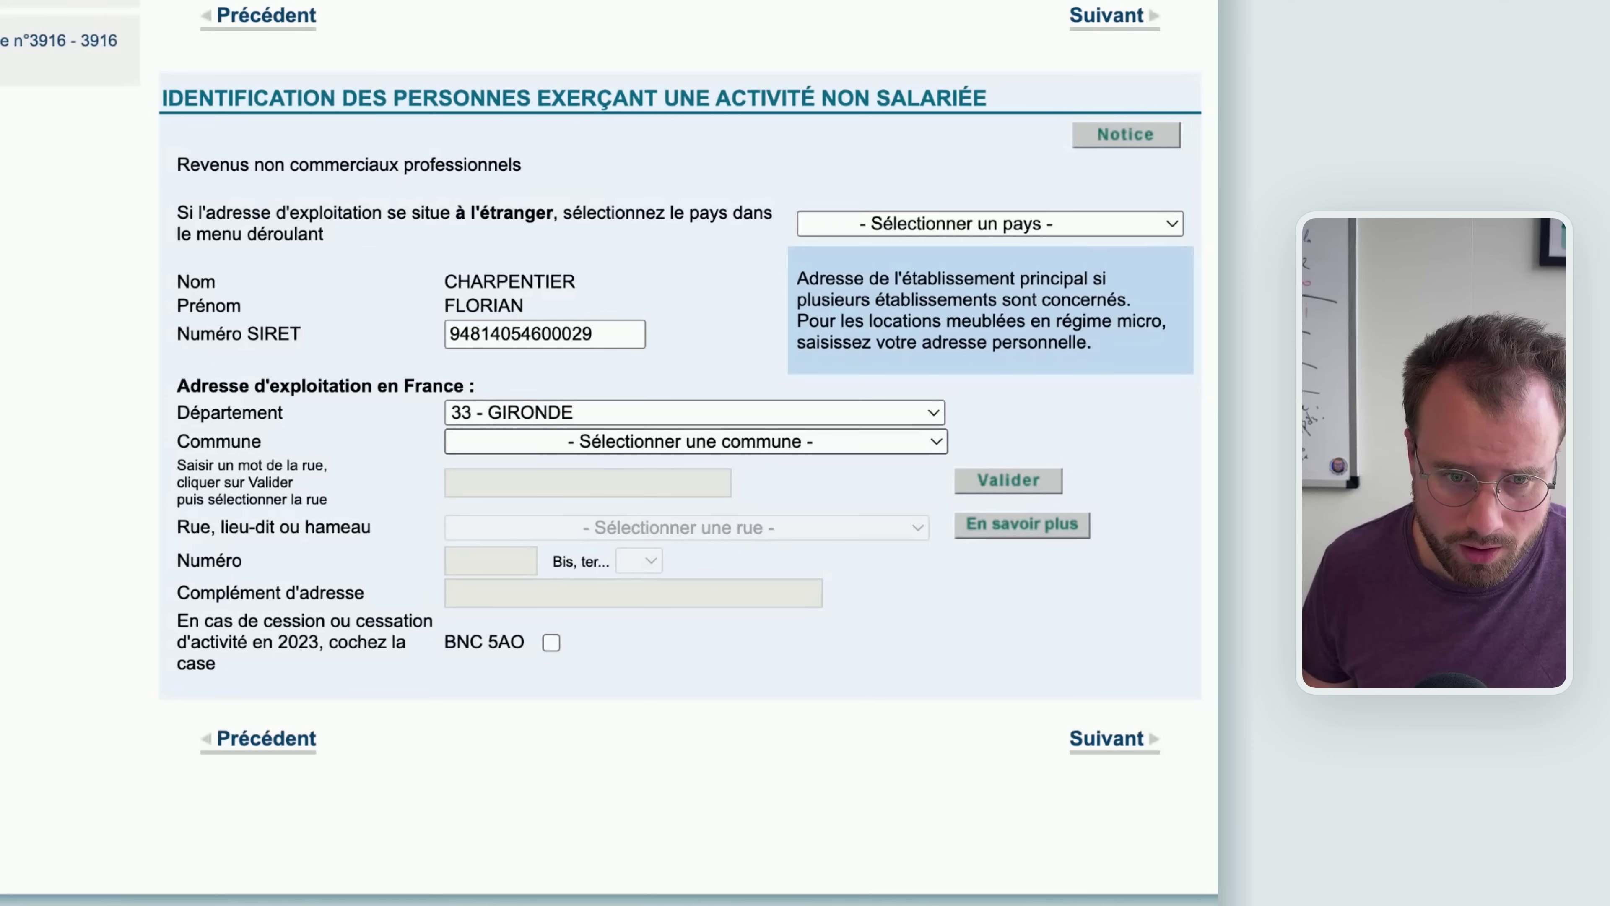
type("bordeaux")
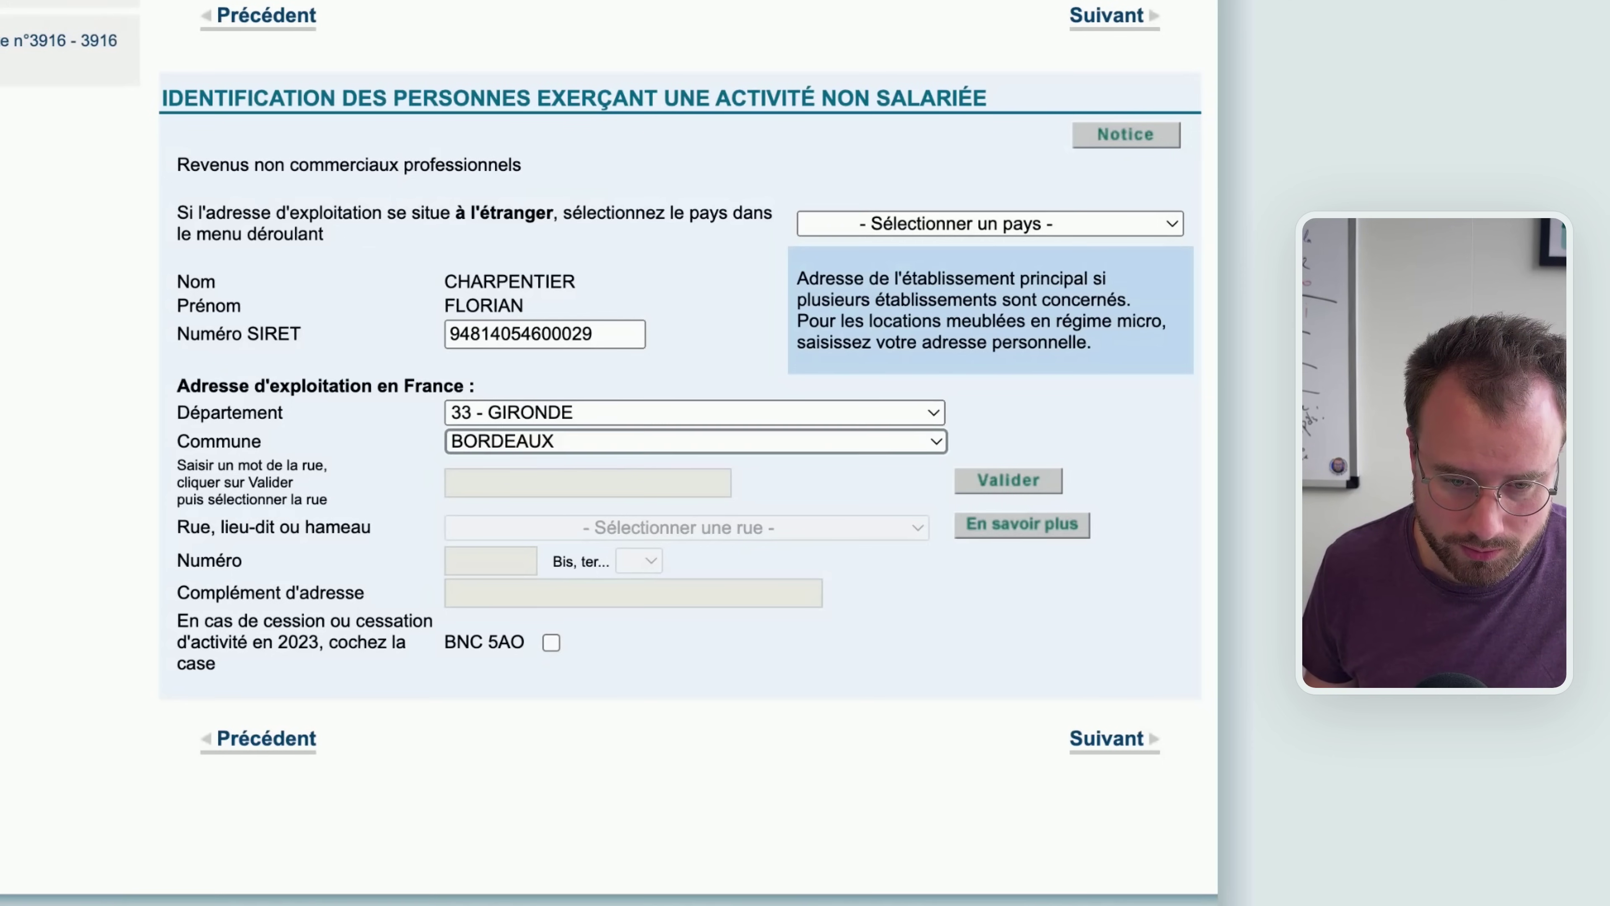
left_click(549, 482)
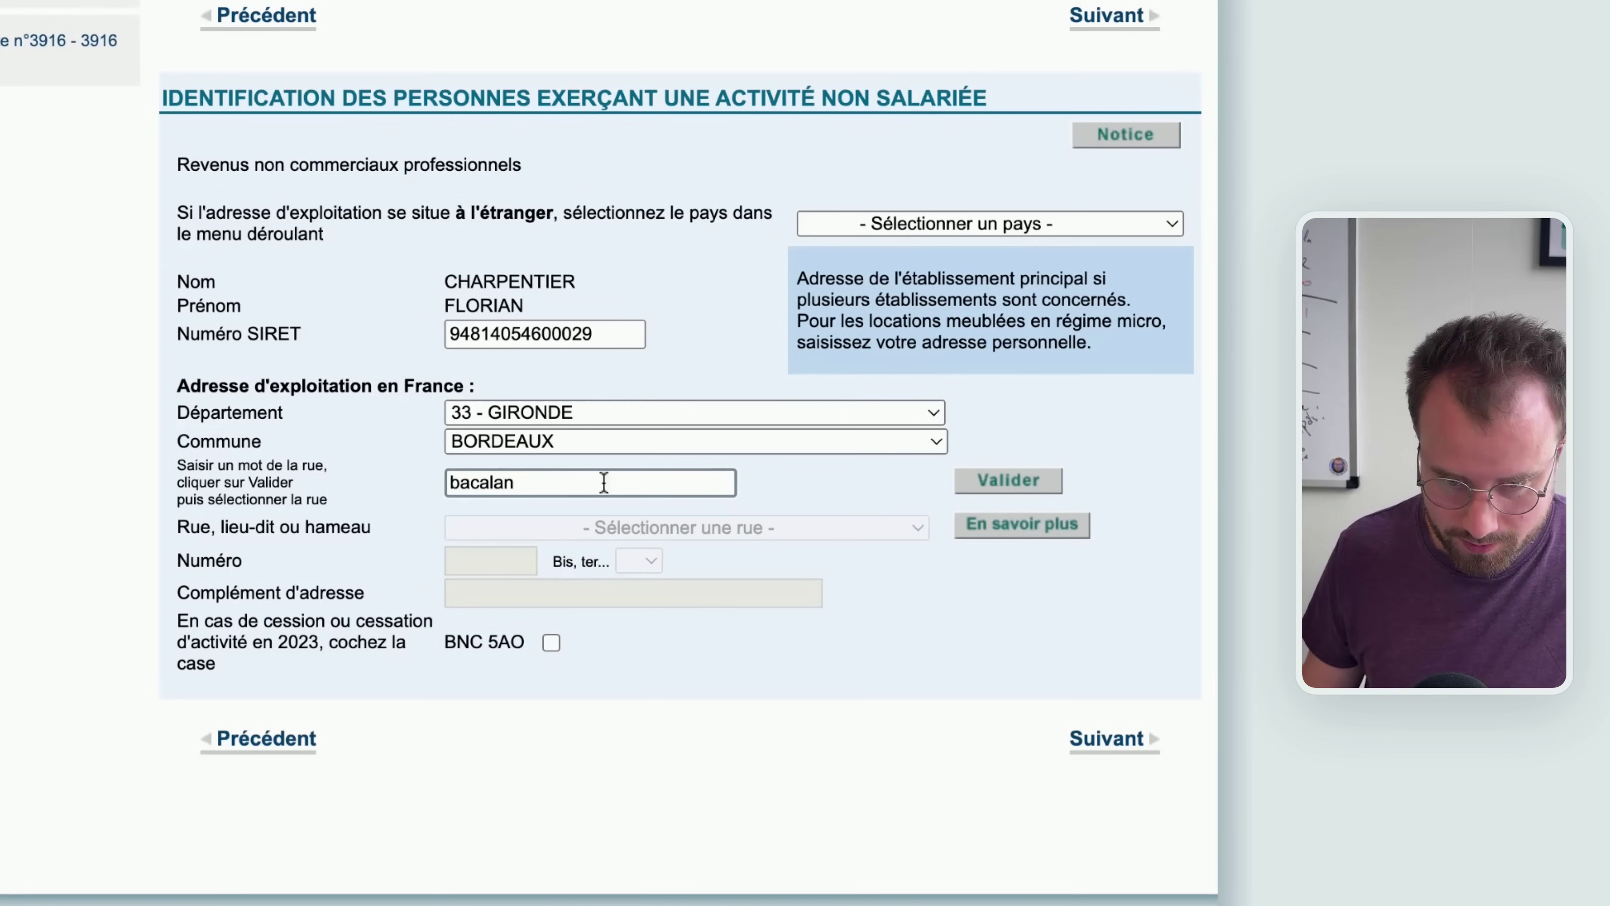
left_click(1008, 481)
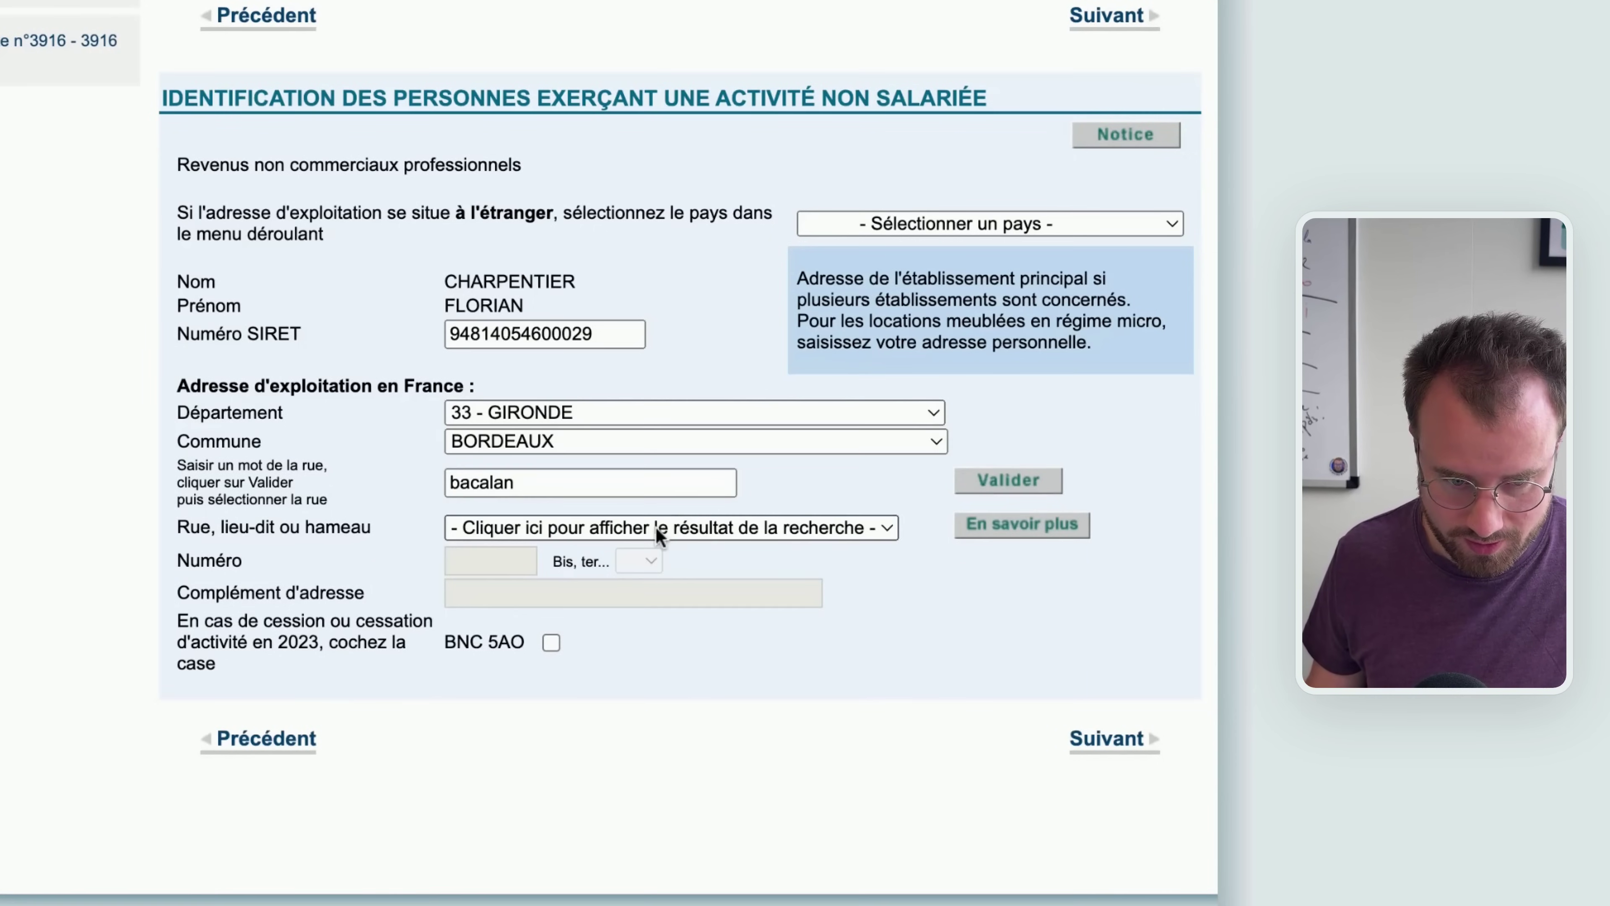
left_click(688, 528)
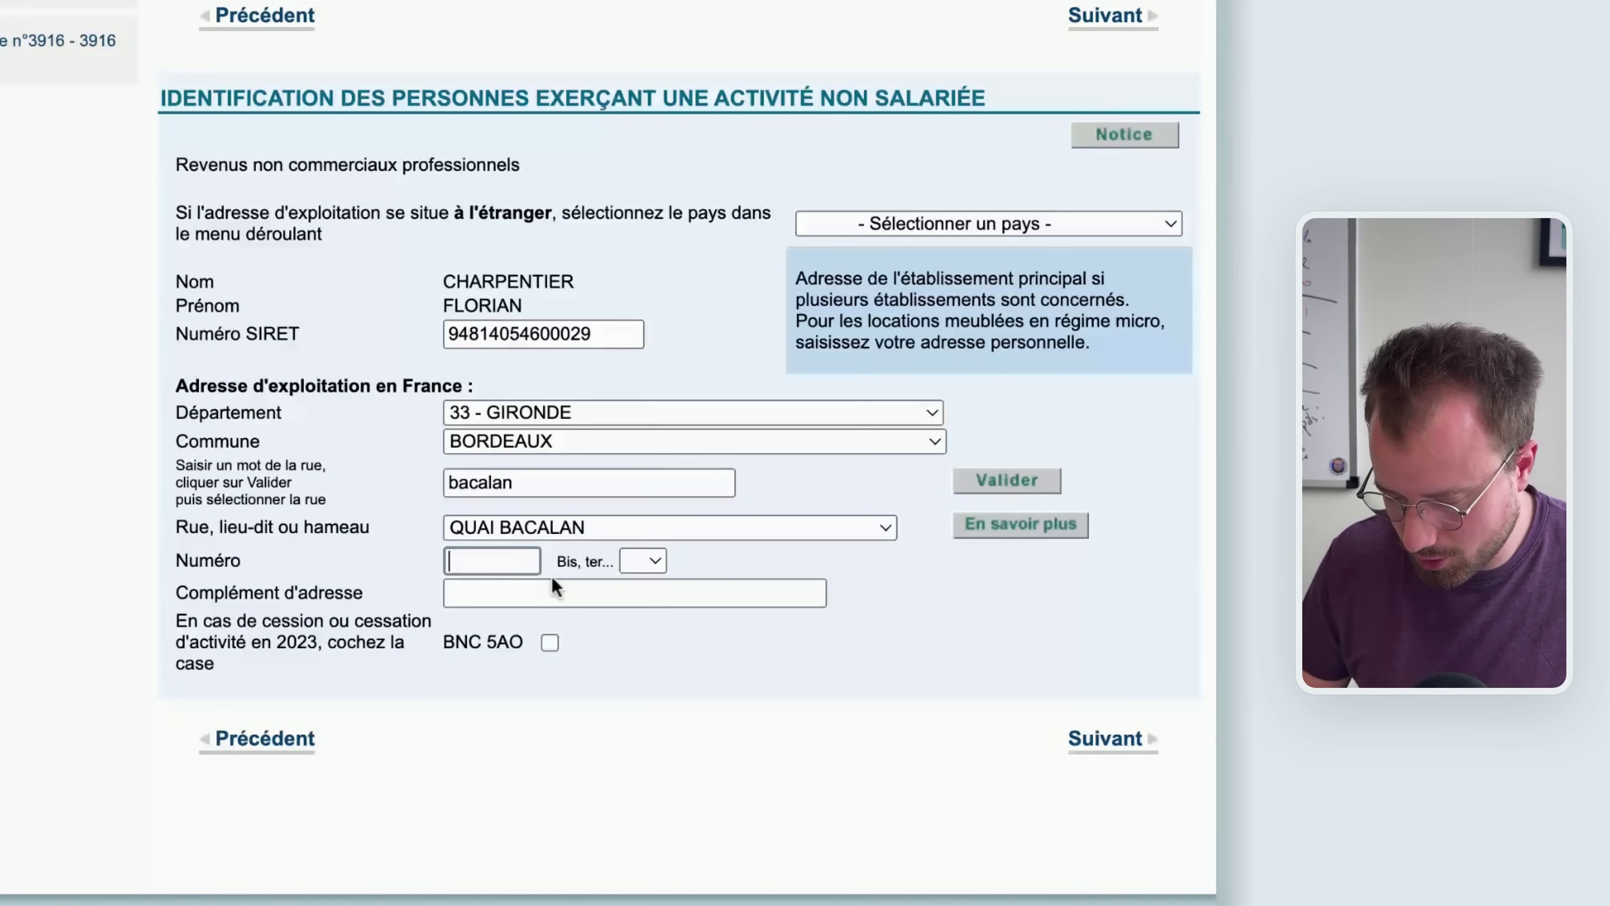
left_click(1005, 610)
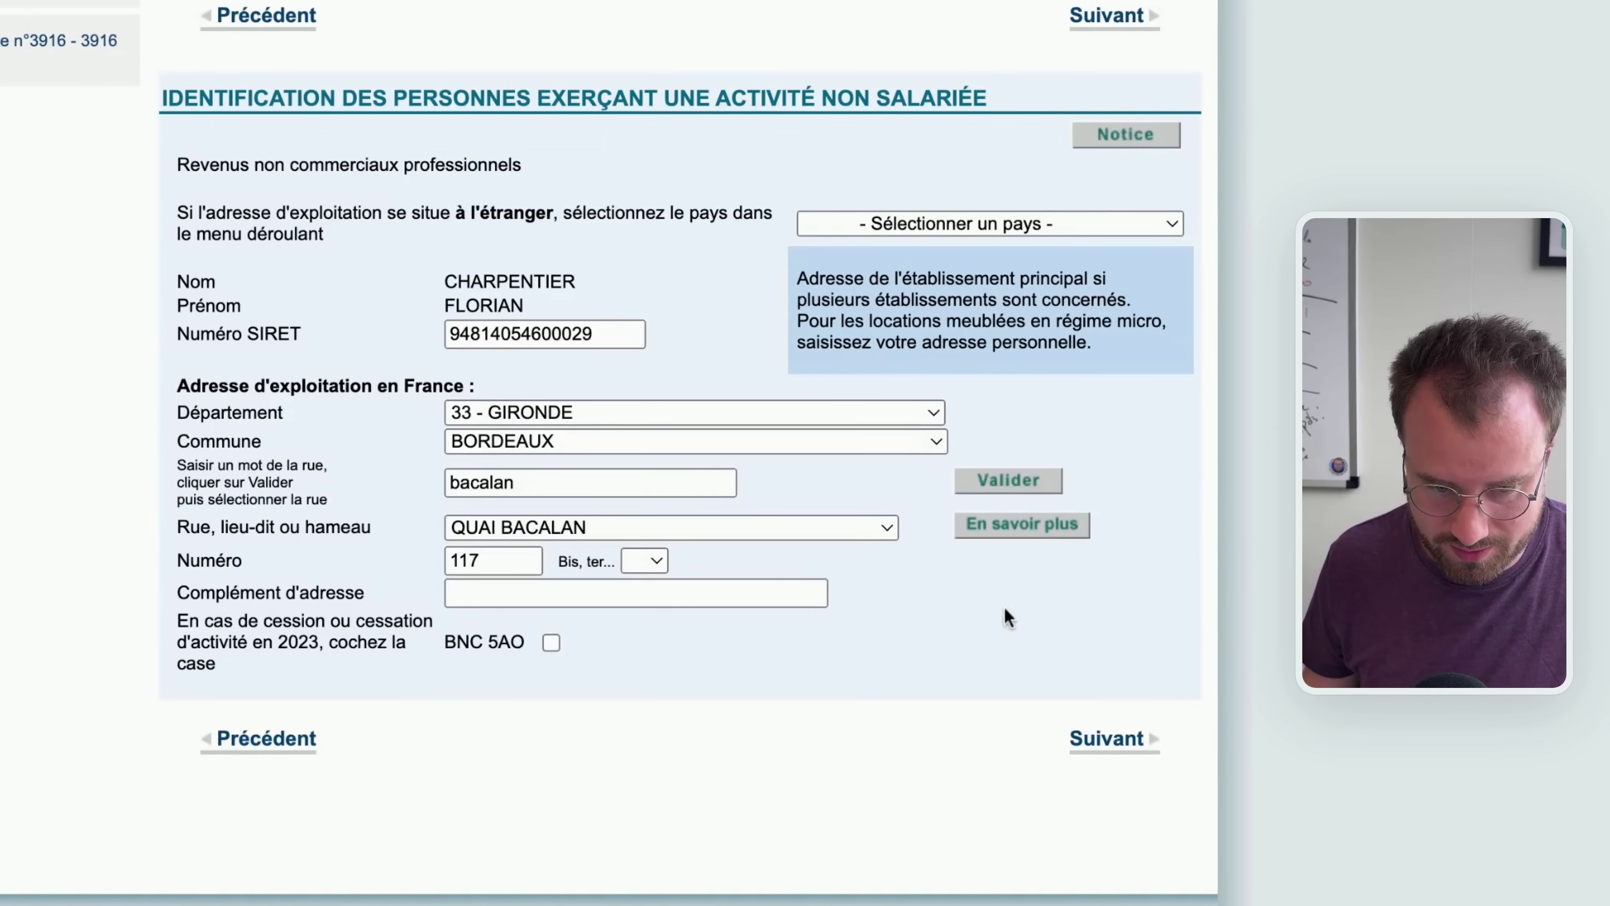
left_click_drag(498, 643, 451, 644)
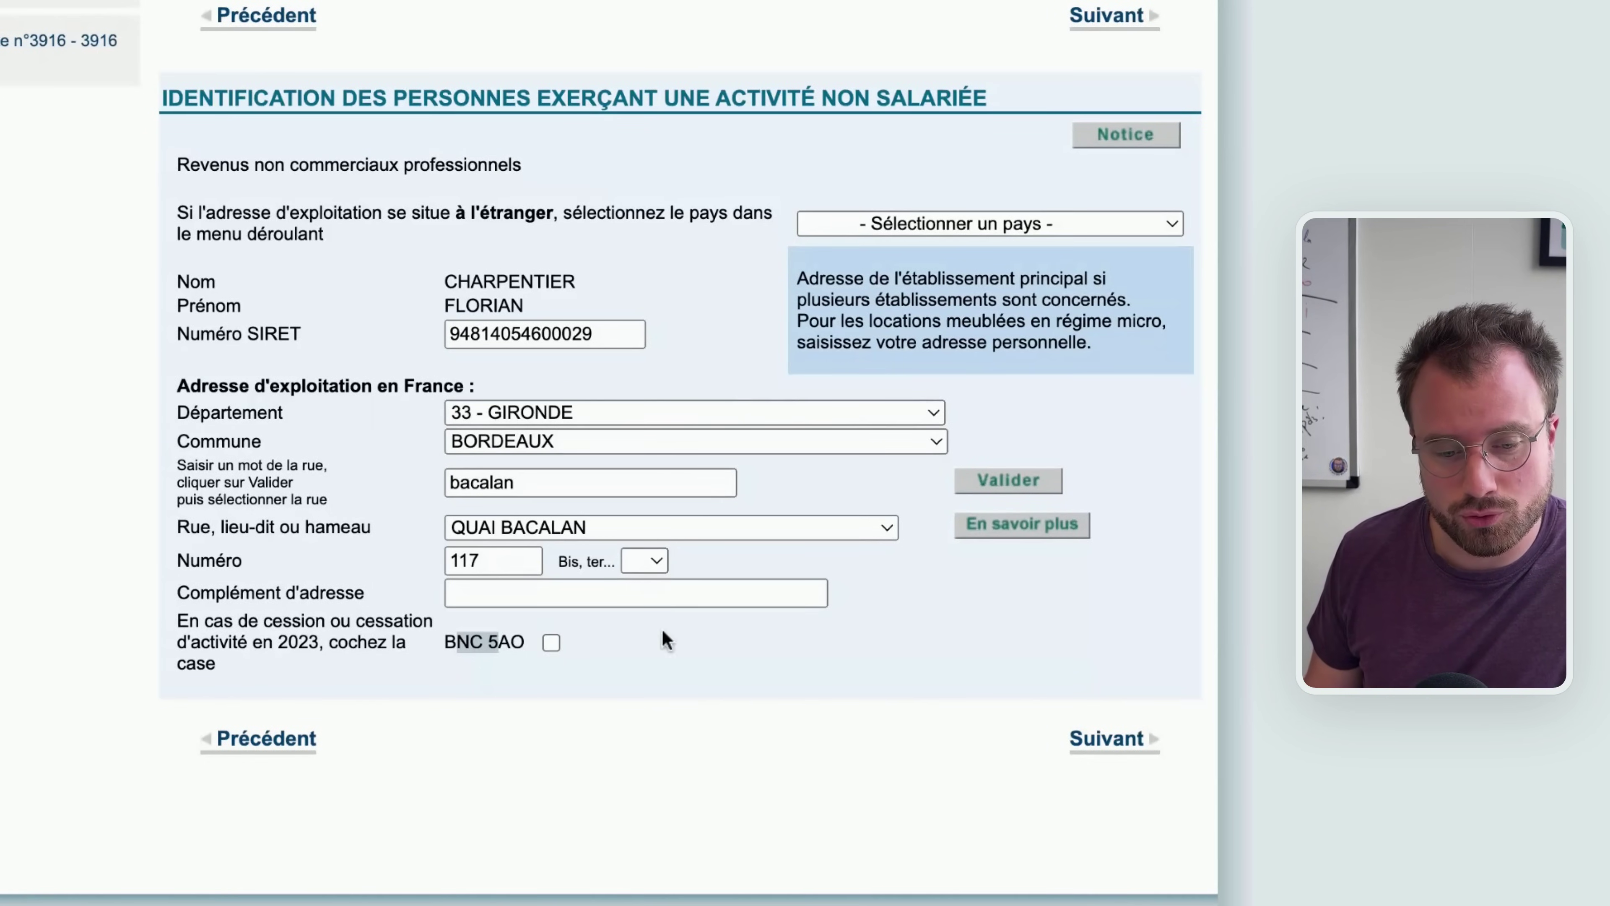
left_click(1100, 741)
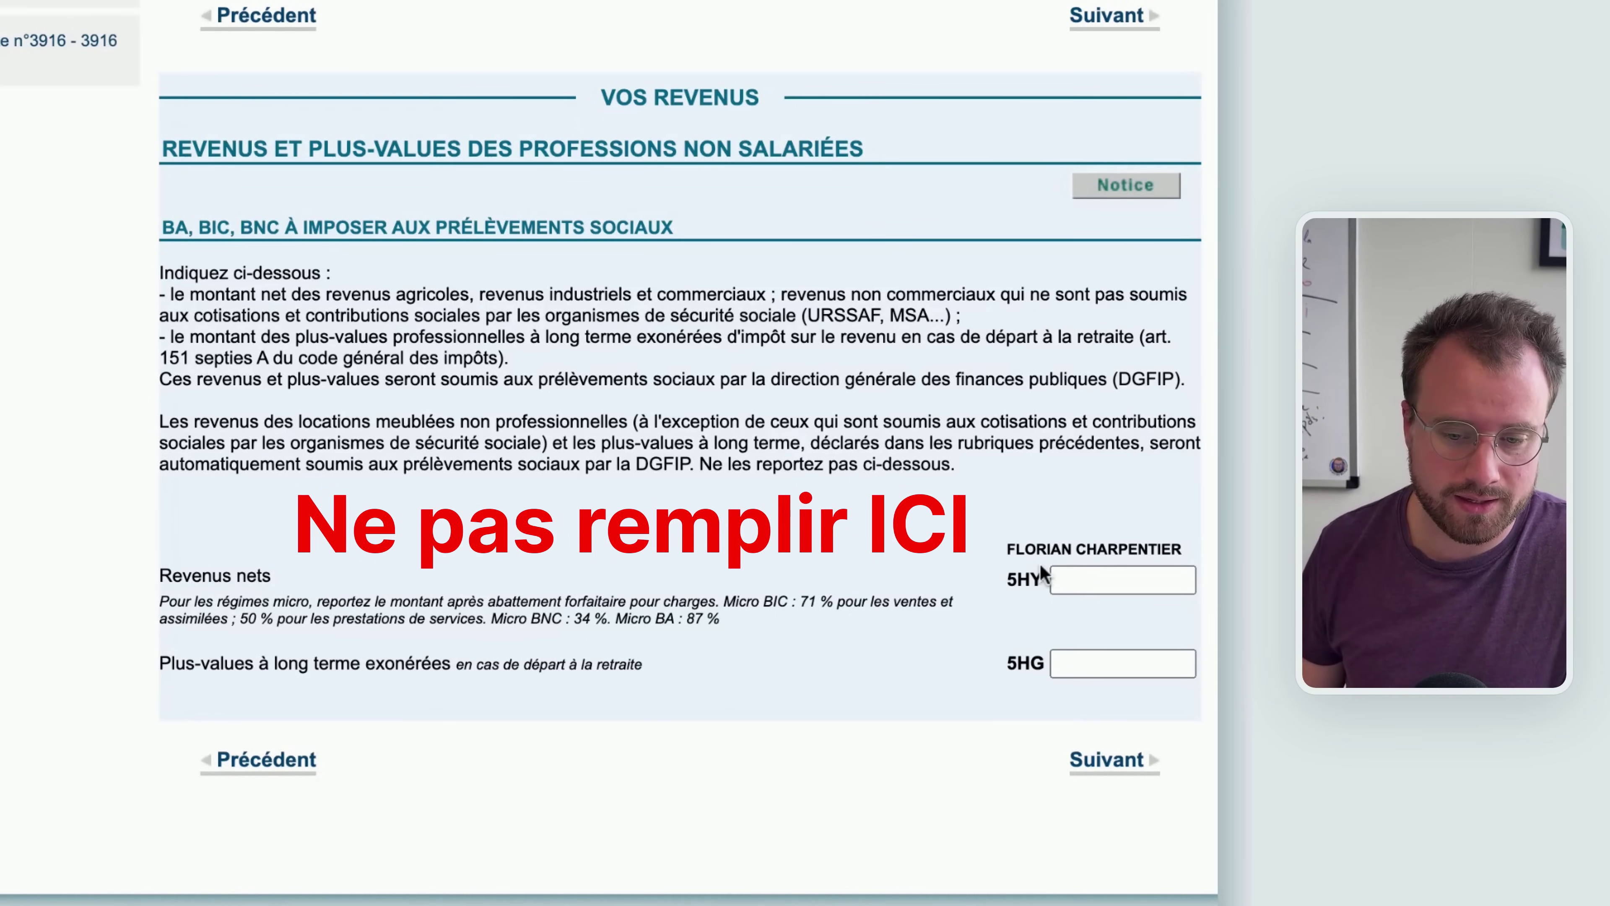
Leave 5HY and 5HG empty and move on to the DSCA–DSBA supplementary data page
mouse_move(1025, 567)
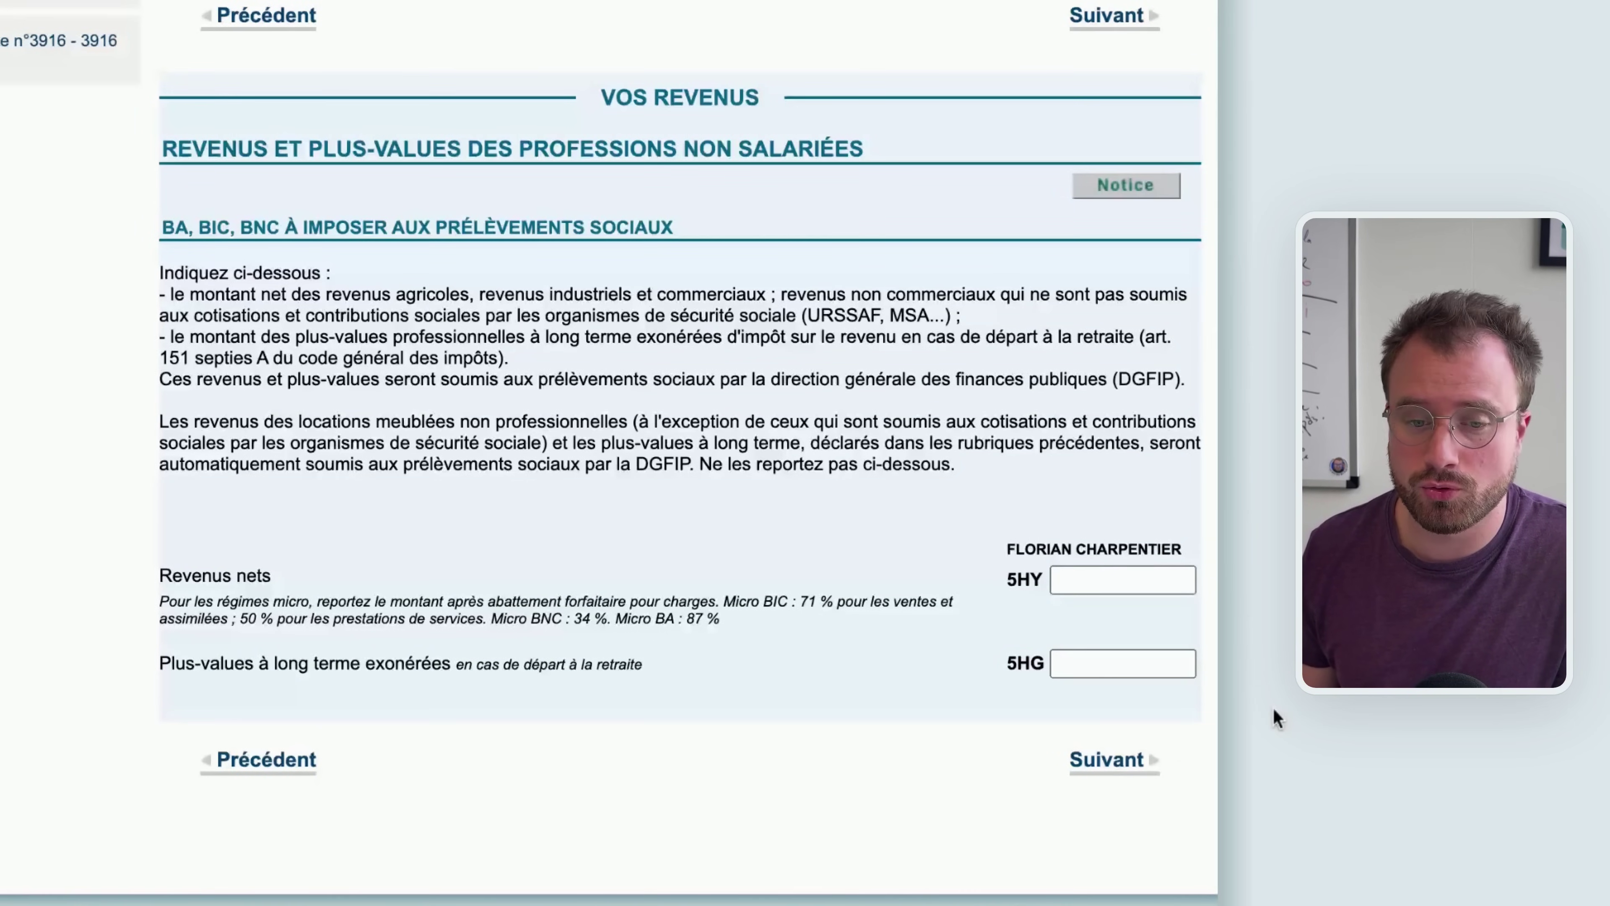
left_click(1119, 759)
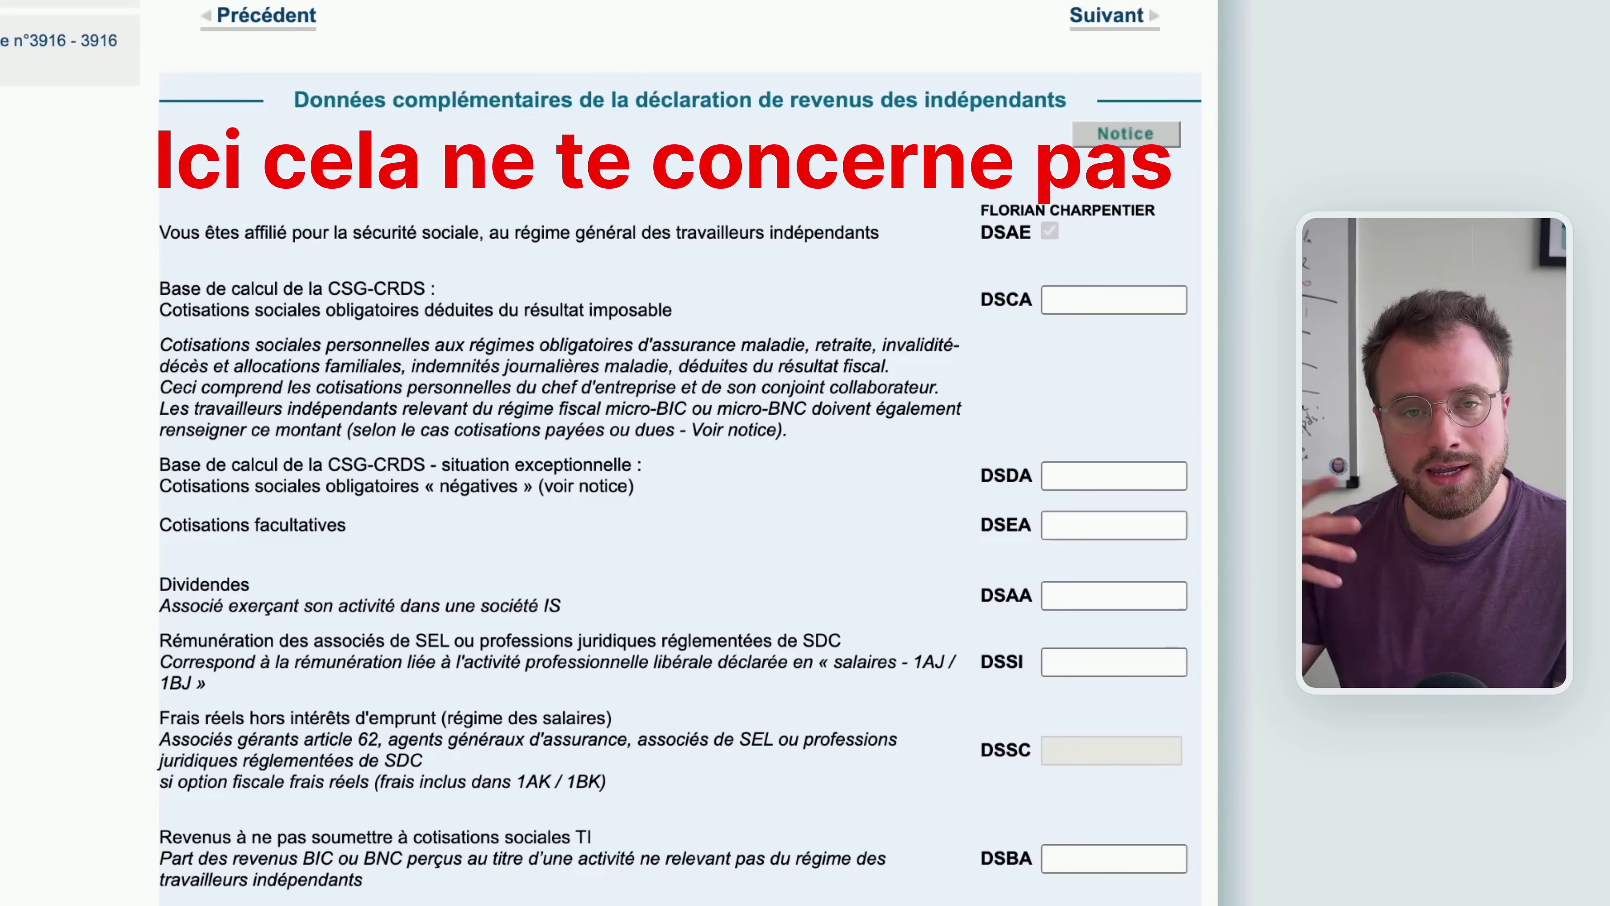